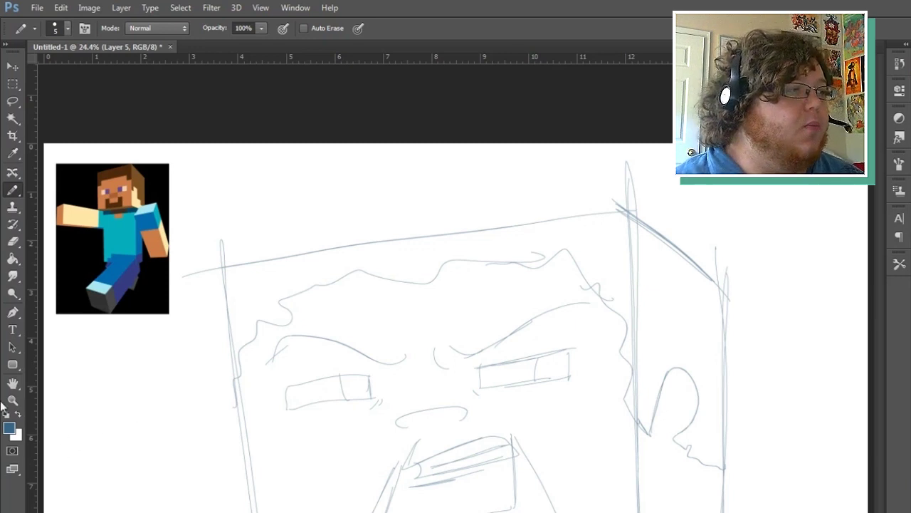
Draw a test circle above the head sketch with the Brush tool at size 29.
right_click(13, 190)
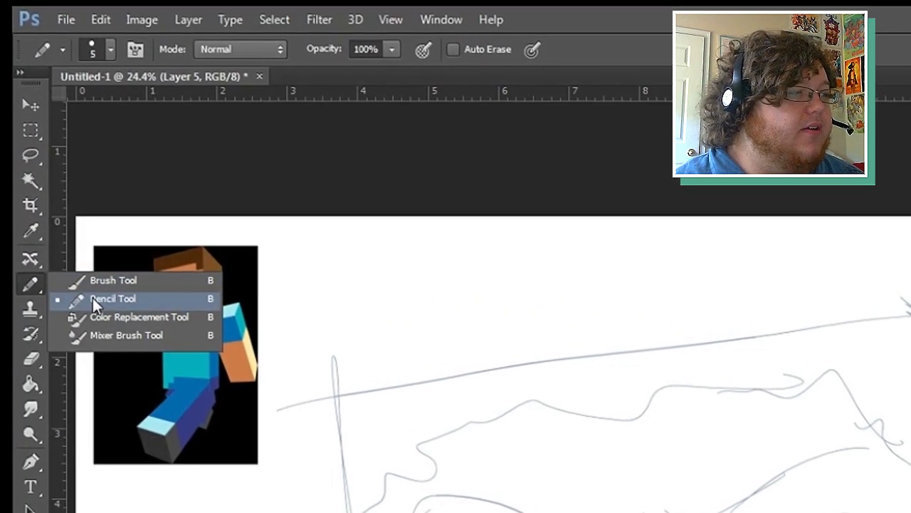
click(94, 299)
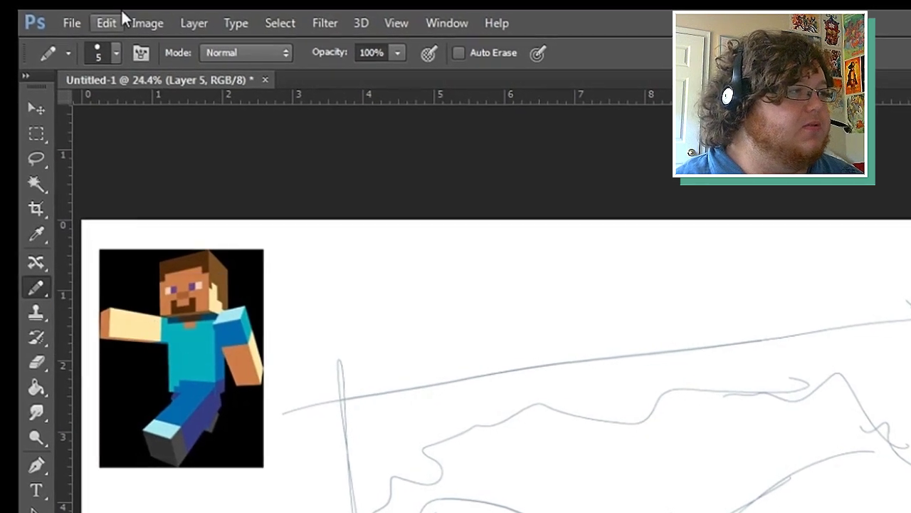
click(110, 53)
drag(56, 115, 90, 115)
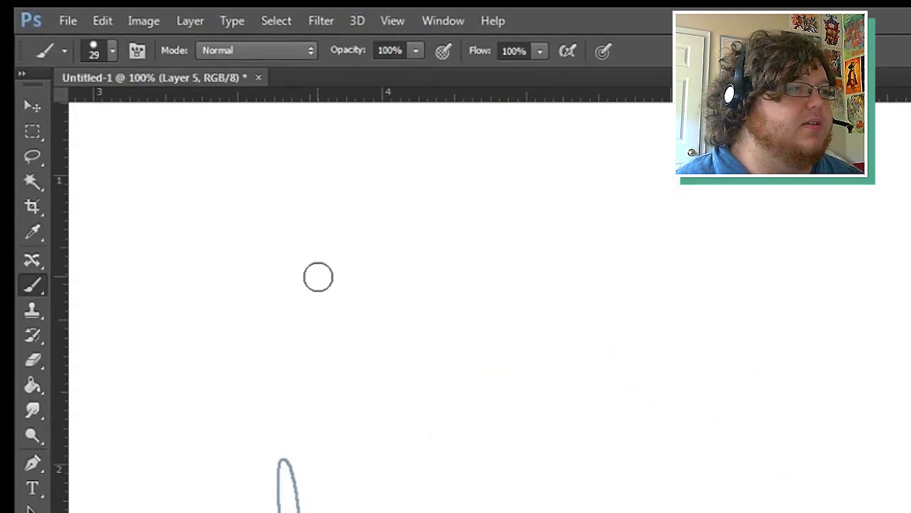
mouse_move(313, 269)
mouse_down()
mouse_move(491, 206)
mouse_move(563, 457)
mouse_move(309, 264)
mouse_move(545, 218)
mouse_move(578, 235)
mouse_up()
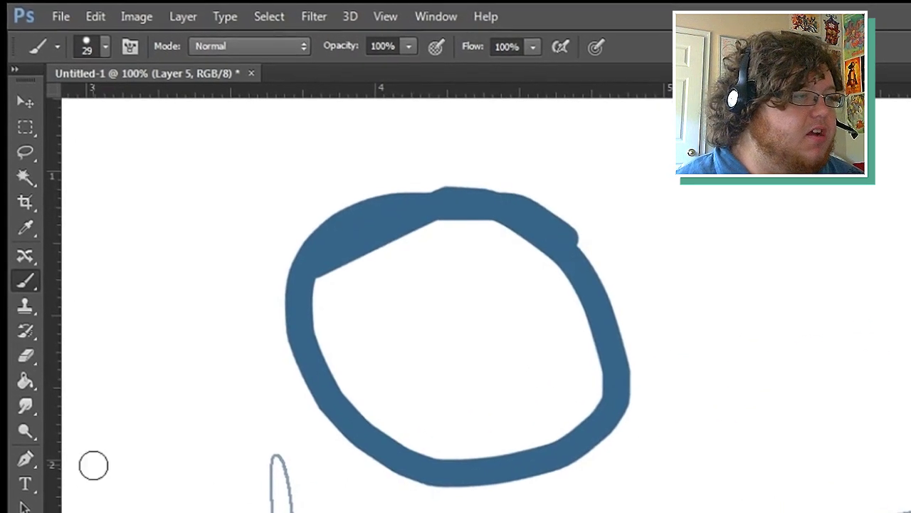
Draw a second test circle with the Pencil tool beside the brush circle.
click(19, 278)
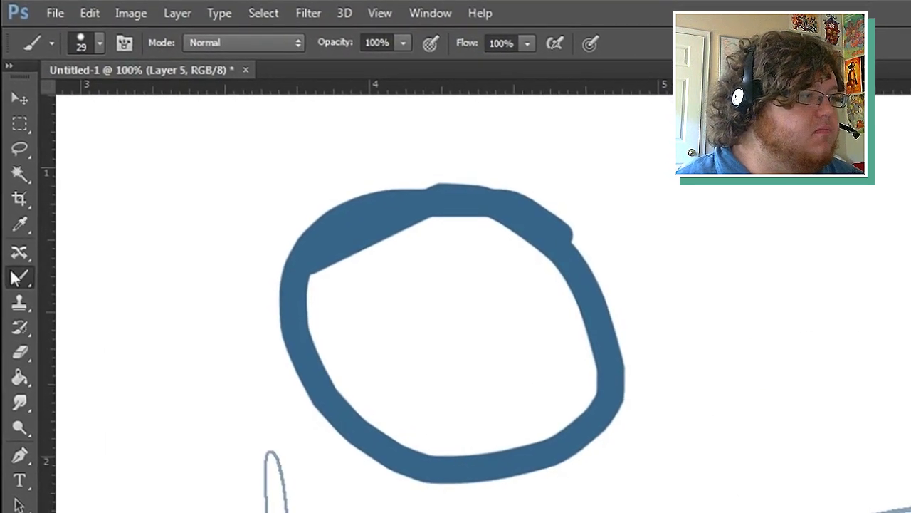
click(80, 303)
mouse_move(762, 208)
mouse_down()
mouse_move(723, 441)
mouse_move(684, 296)
mouse_up()
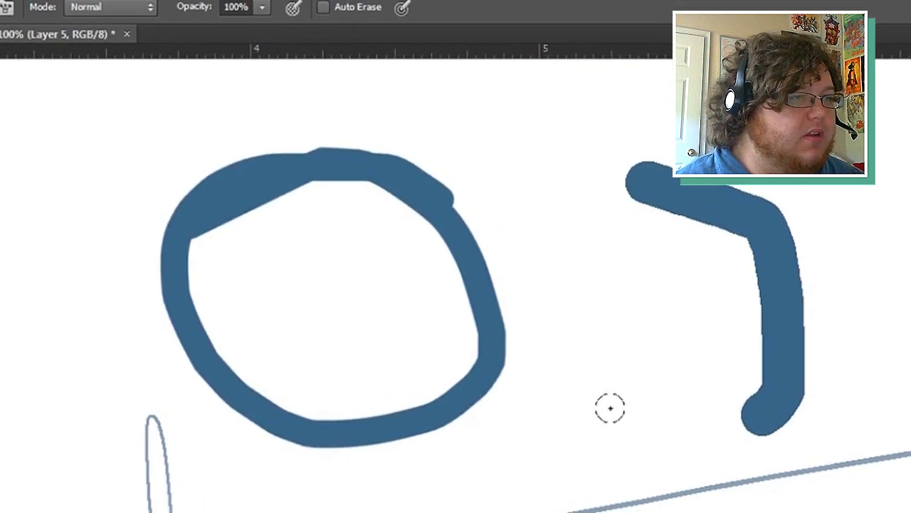
drag(524, 249, 659, 188)
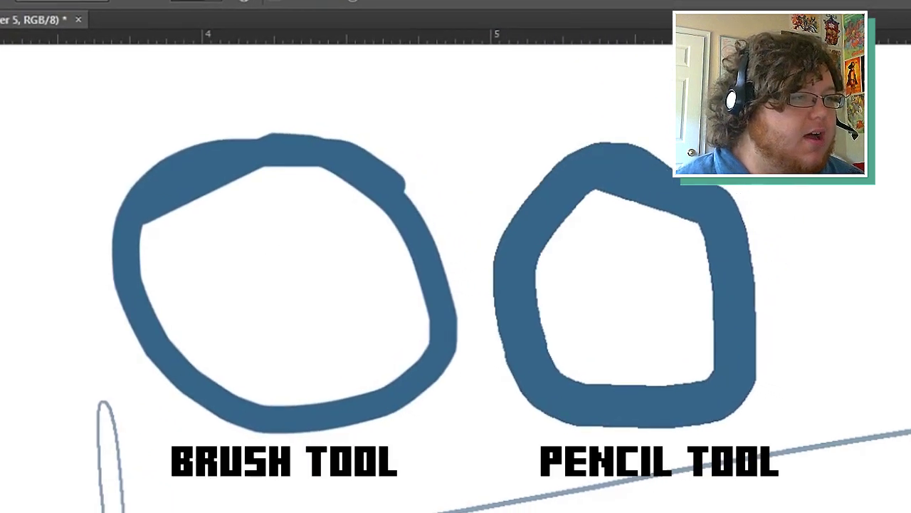
Zoom in between the two test circles and fill both interiors with the blue foreground colour.
key(z)
click(459, 298)
drag(459, 297, 459, 297)
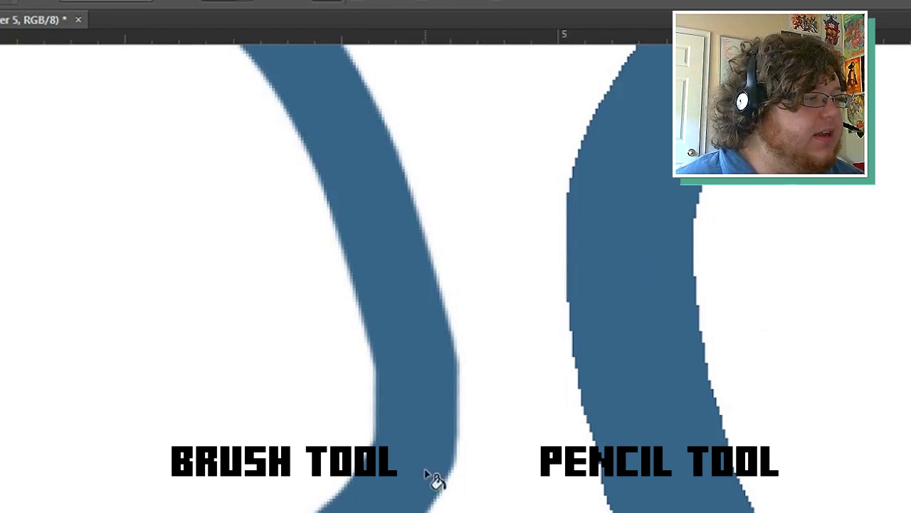
click(833, 354)
click(188, 354)
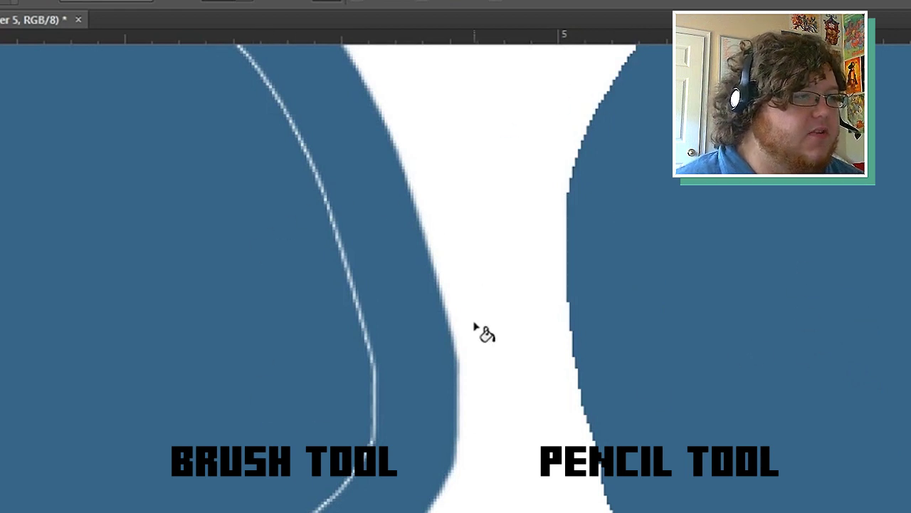
Undo the blue fills and the test circles.
key(v)
key(ctrl+alt+z)
key(ctrl+alt+z)
key(ctrl+alt+z)
key(ctrl+alt+z)
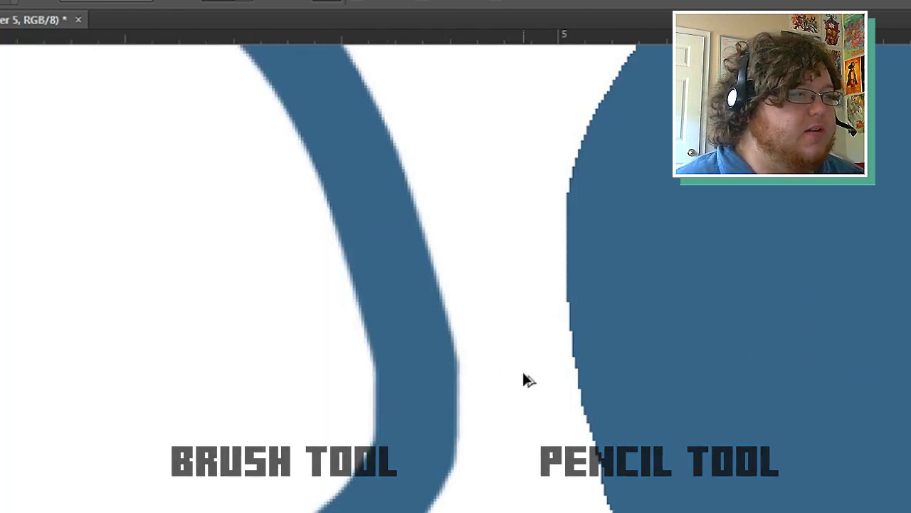
key(ctrl+alt+z)
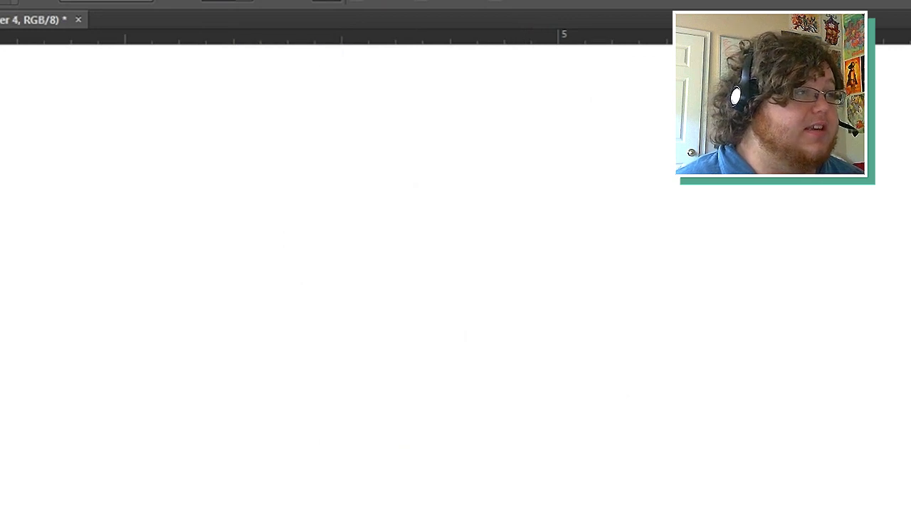
Fit the whole canvas on screen and step back through the fills and circles until the sketch is clear of them.
click(213, 1)
click(817, 454)
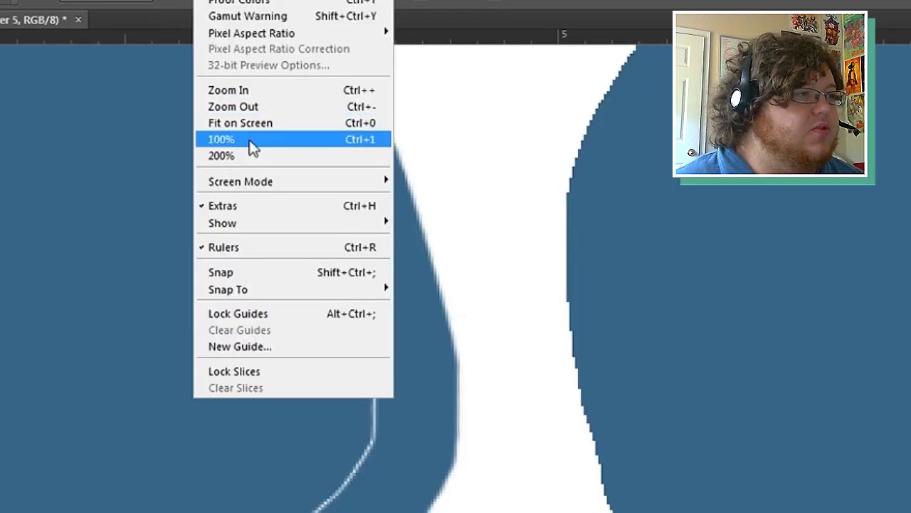
click(242, 123)
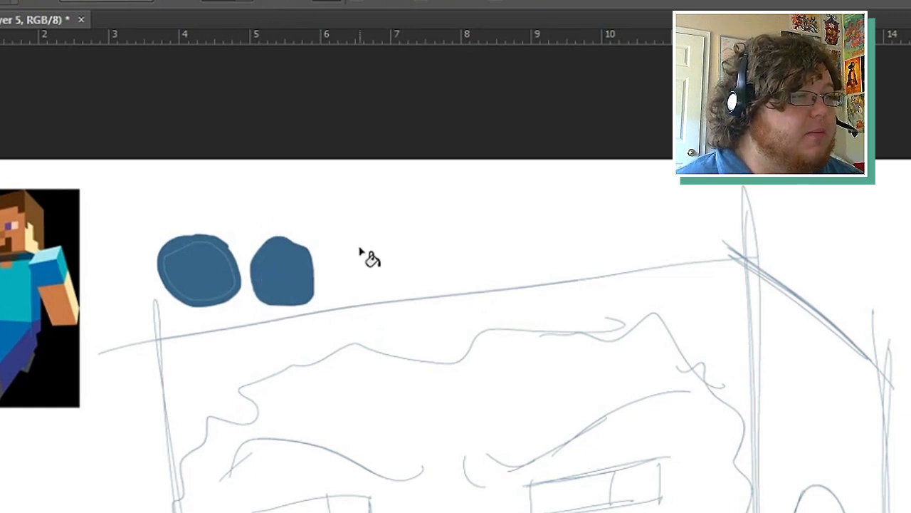
key(ctrl+alt+z)
key(ctrl+alt+z)
key(ctrl+alt+z)
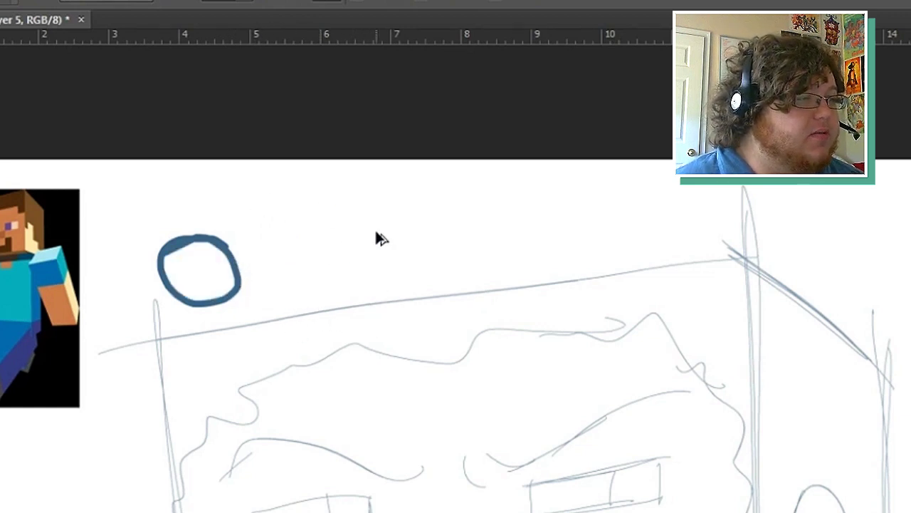
key(ctrl+alt+z)
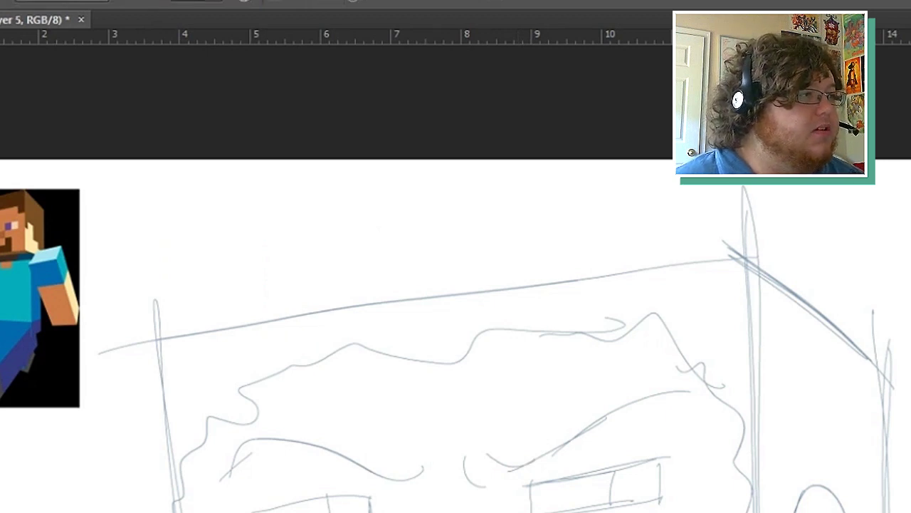
Try constrained straight pencil strokes across the canvas with a smaller tip, and undo them.
key(bracketleft)
key(bracketleft)
key(Return)
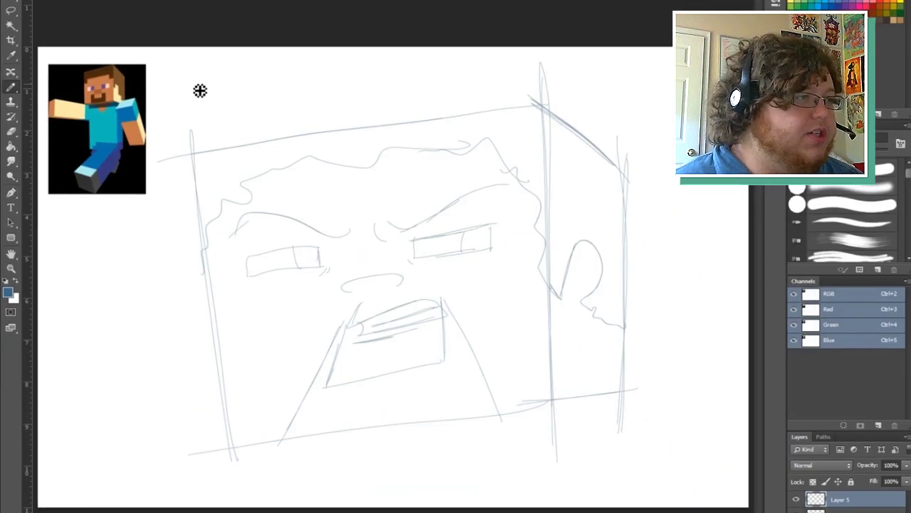
drag(158, 220, 727, 221)
mouse_move(593, 102)
mouse_down()
mouse_move(672, 102)
mouse_move(483, 90)
mouse_move(155, 108)
mouse_move(484, 67)
mouse_move(665, 67)
mouse_up()
key(ctrl+z)
key(ctrl+z)
key(ctrl+z)
mouse_move(173, 91)
mouse_down()
mouse_move(180, 506)
mouse_move(206, 84)
mouse_move(382, 118)
mouse_move(650, 120)
mouse_move(676, 107)
mouse_up()
key(ctrl+z)
key(ctrl+z)
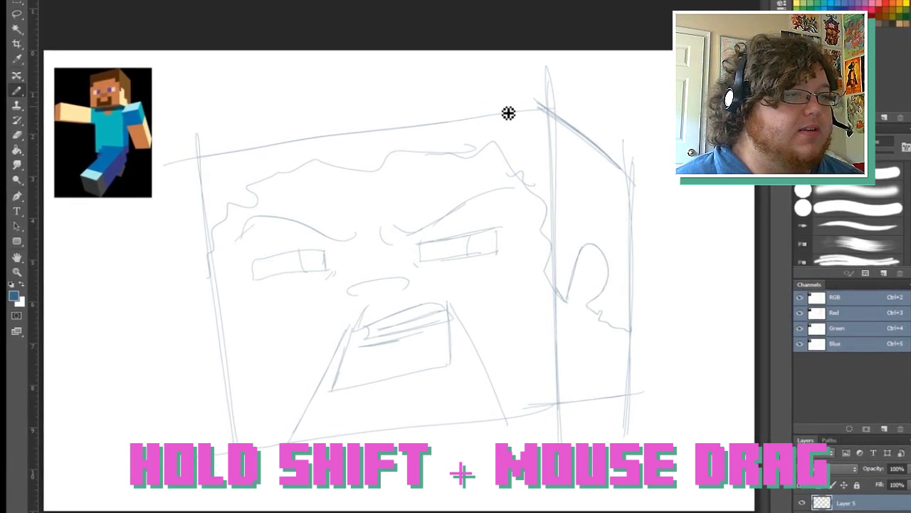
Trace the cube head's outer outline with connected straight pencil lines and add its inner vertical edge with a 13 px tip.
click(201, 159)
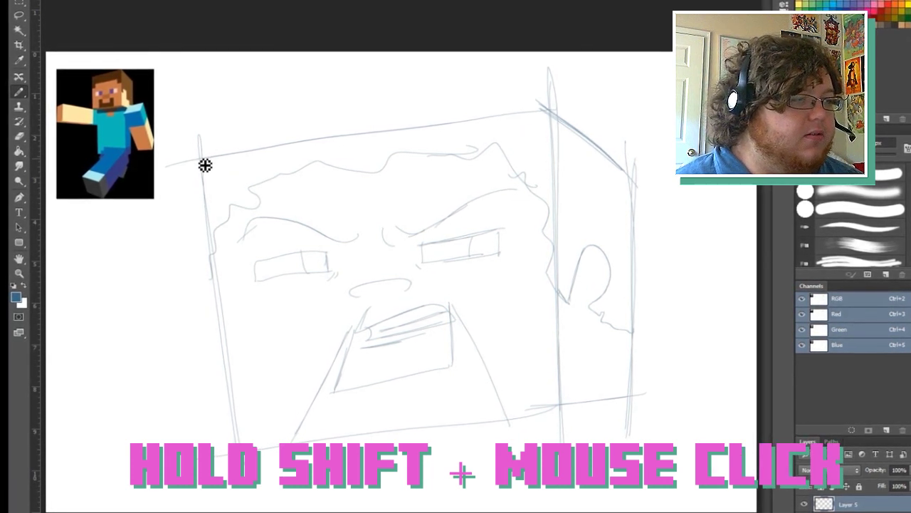
shift+click(551, 112)
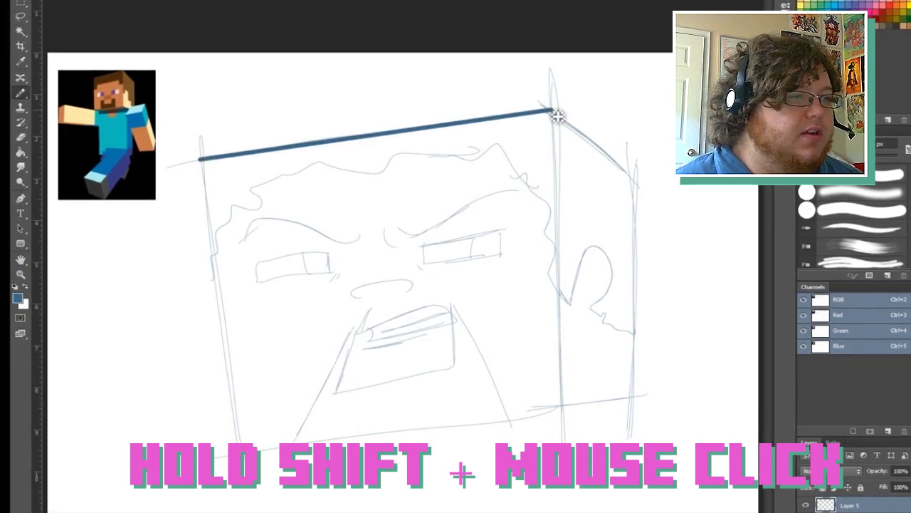
shift+click(637, 173)
shift+click(634, 396)
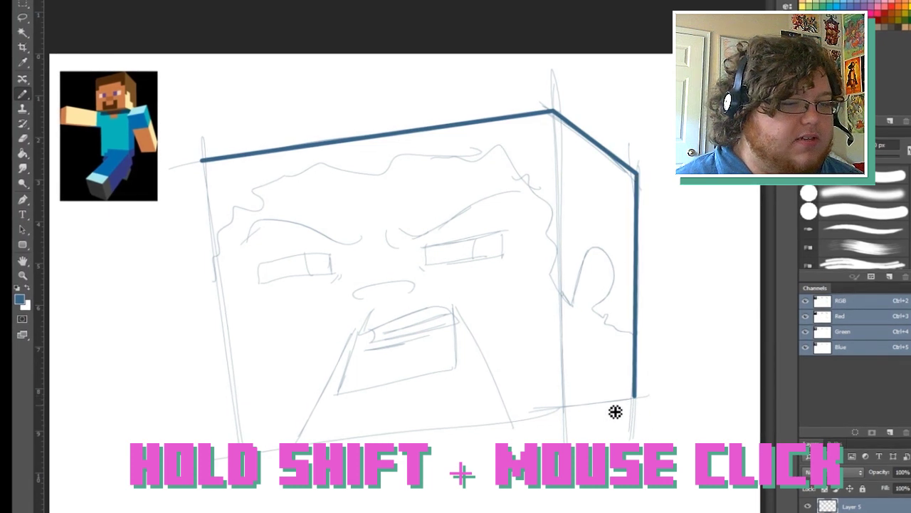
shift+click(565, 415)
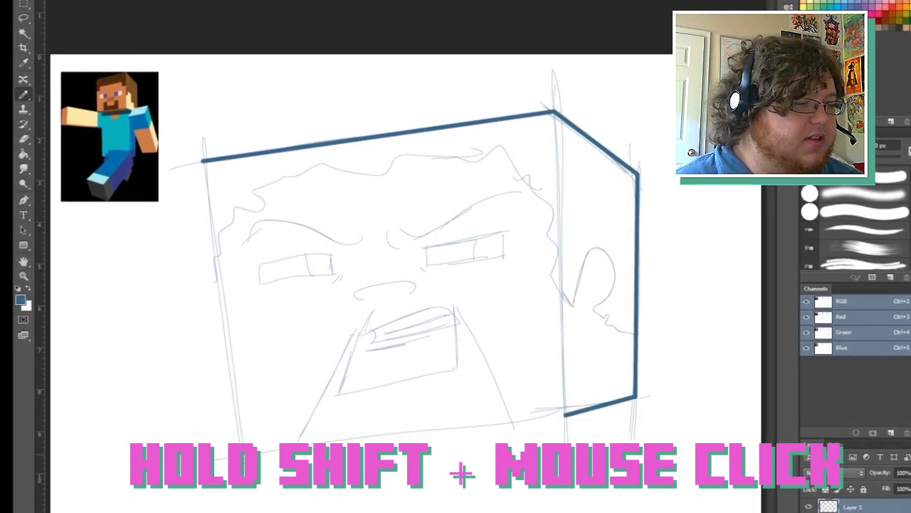
shift+click(241, 454)
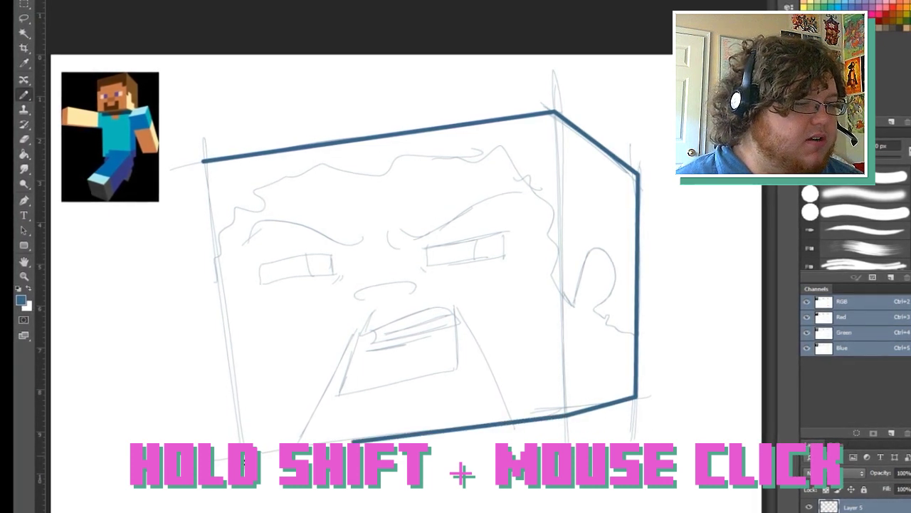
shift+click(210, 169)
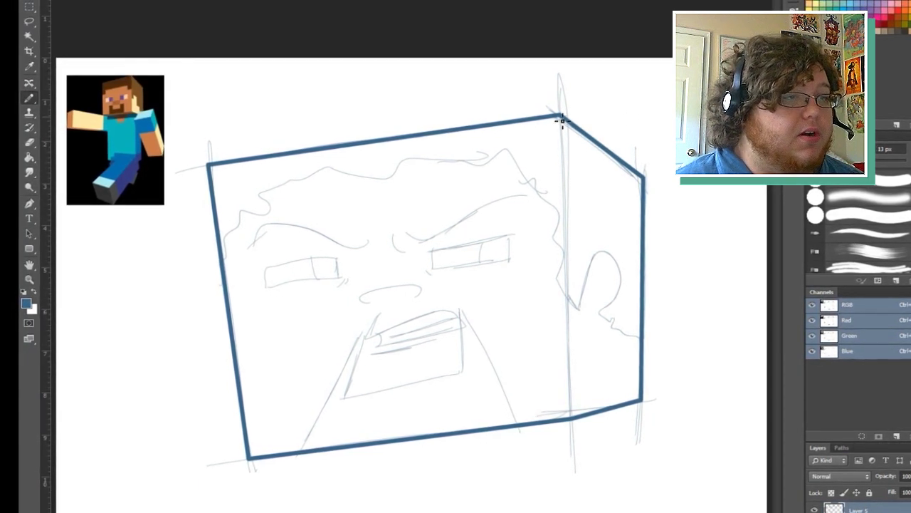
shift+click(571, 420)
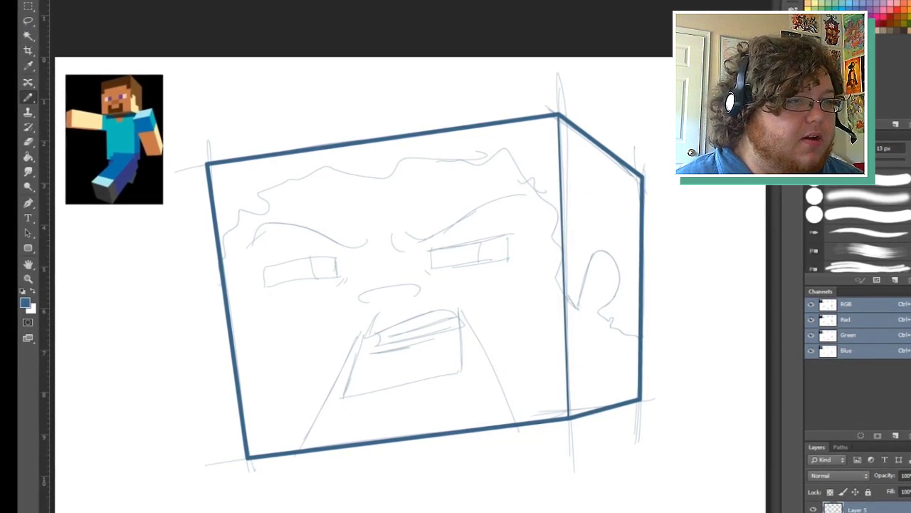
Set the foreground colour to black.
click(26, 305)
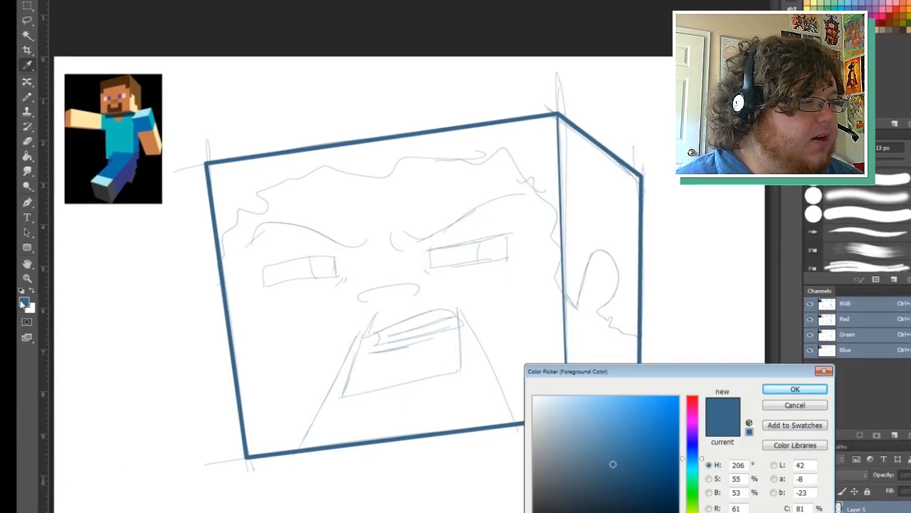
drag(594, 480, 532, 512)
click(795, 390)
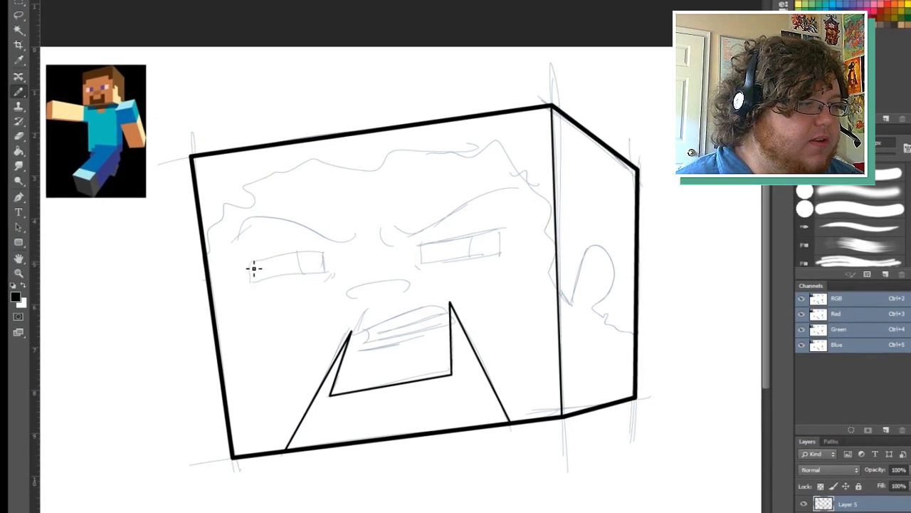
Outline the left eye's rectangle with connected straight black pencil lines over the sketch.
shift+click(324, 255)
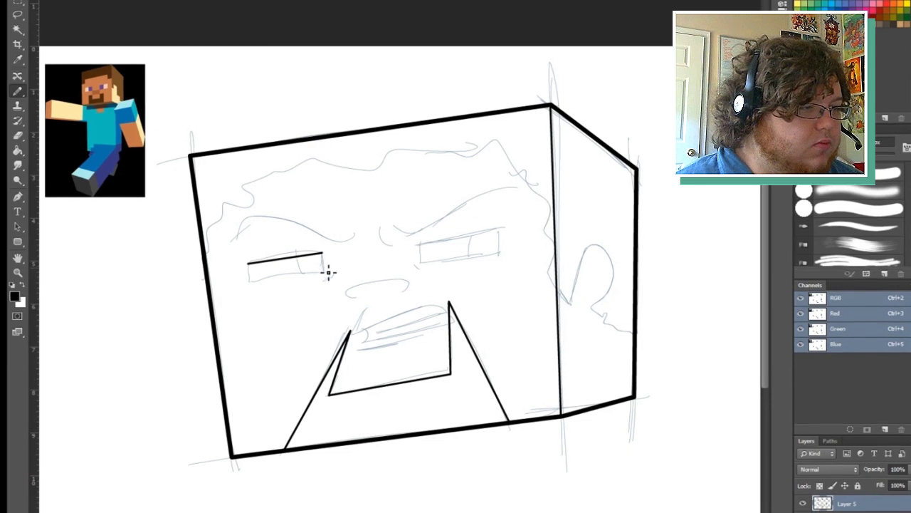
shift+click(324, 271)
shift+click(250, 283)
shift+click(249, 264)
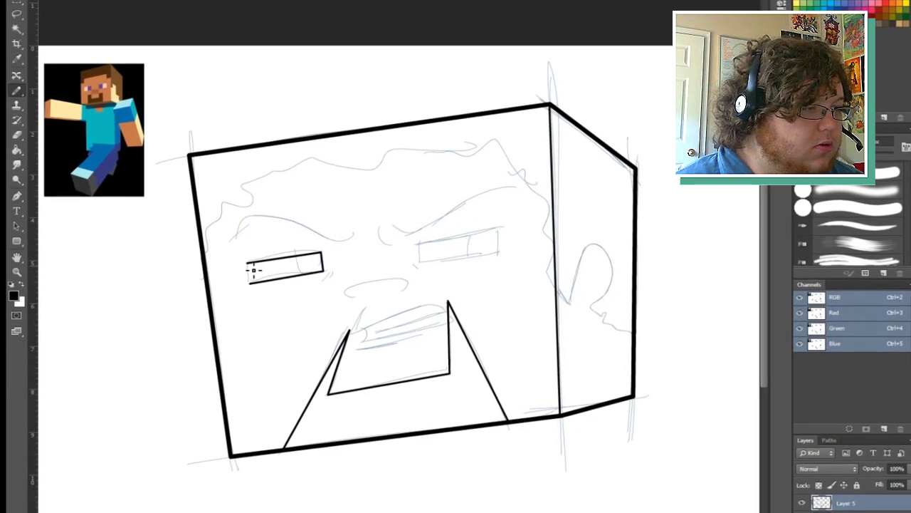
Outline the right eye's rectangle with connected straight black pencil lines over the sketch.
click(416, 262)
shift+click(416, 241)
shift+click(497, 227)
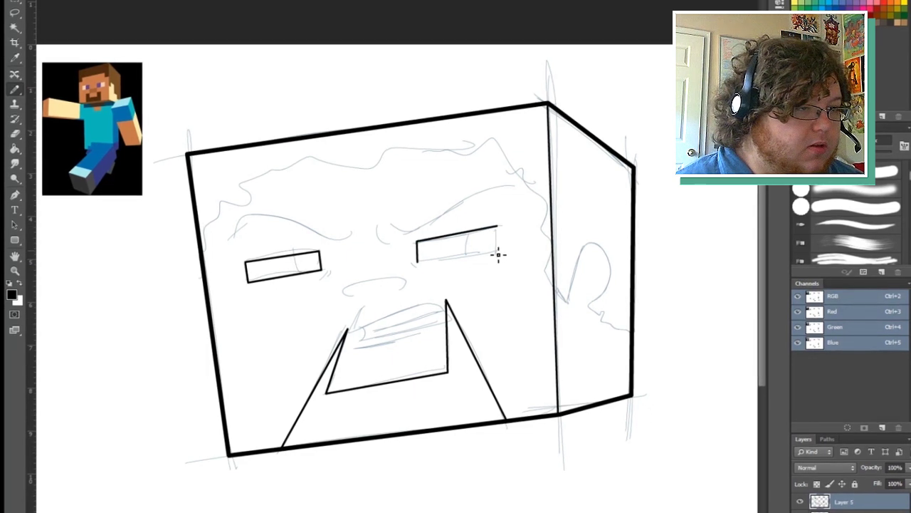
shift+click(496, 252)
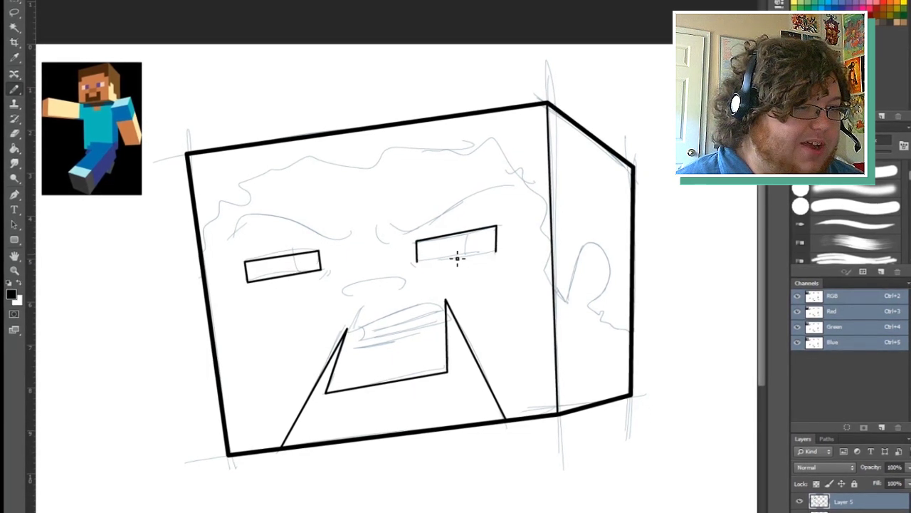
shift+click(417, 261)
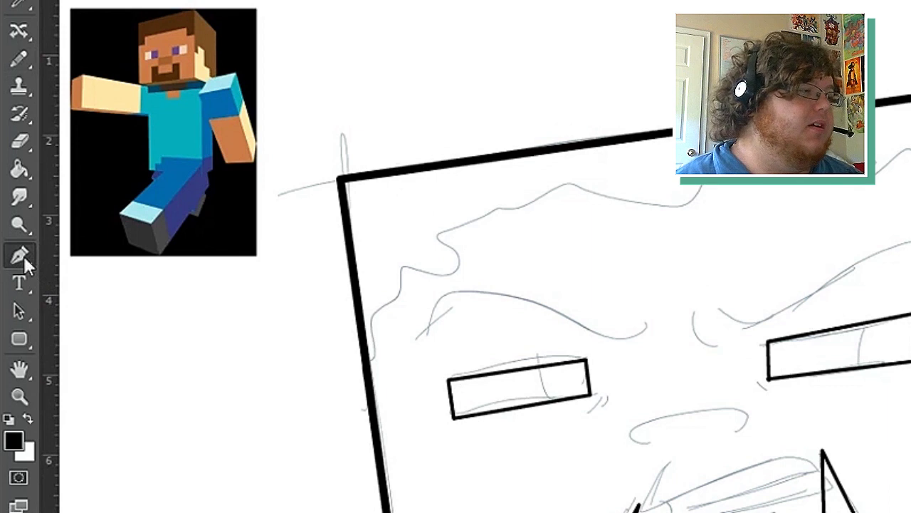
Lay a straight pen path between the ends of the right eyebrow sketch and pull an added anchor point down onto its inner dip.
click(21, 258)
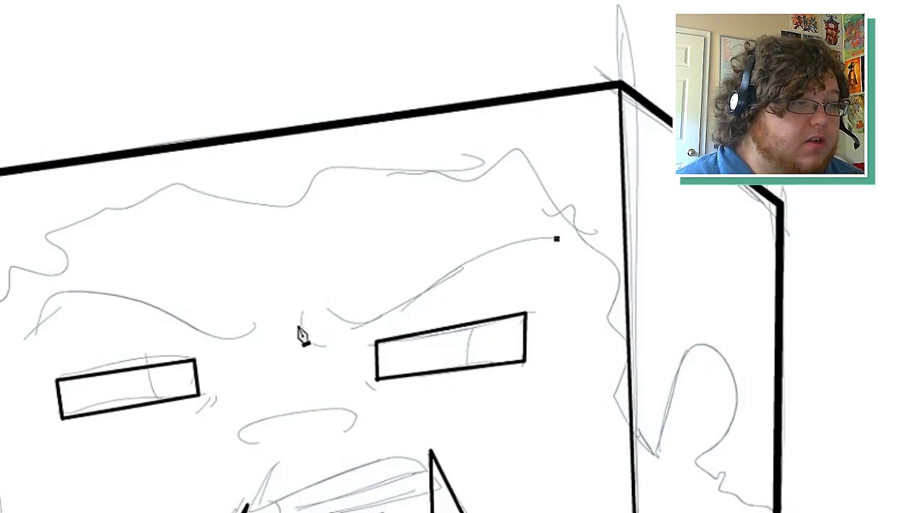
click(324, 310)
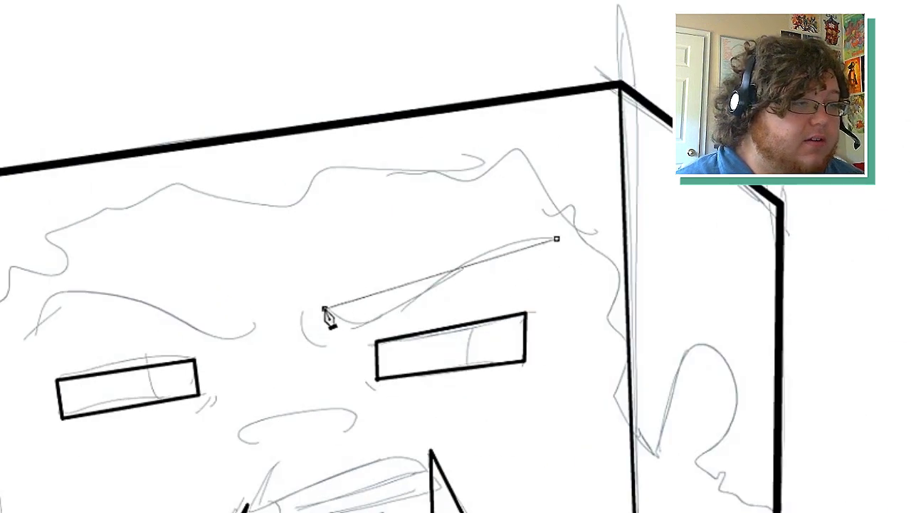
click(377, 294)
key(ctrl+z)
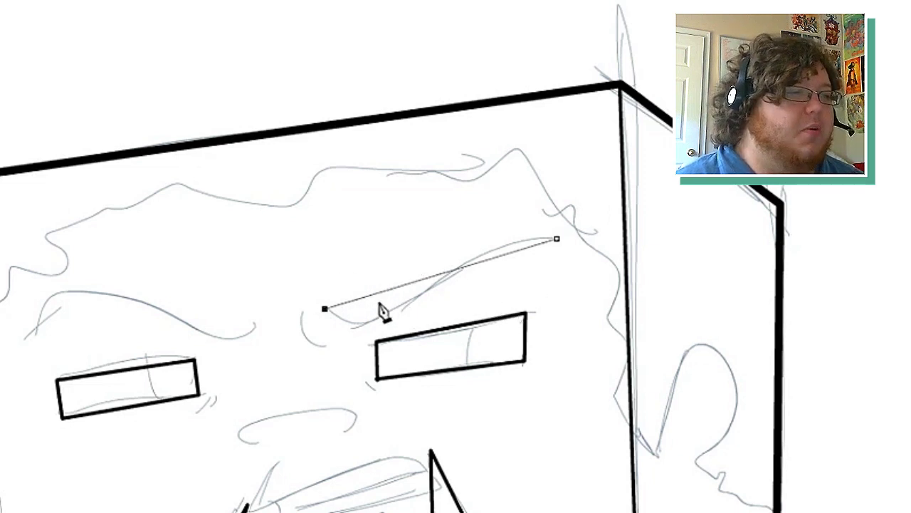
click(382, 294)
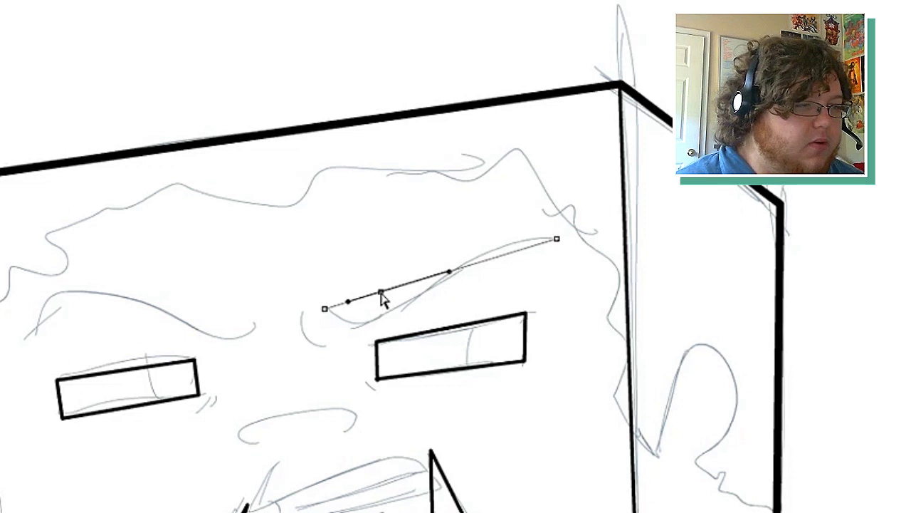
drag(382, 295, 374, 322)
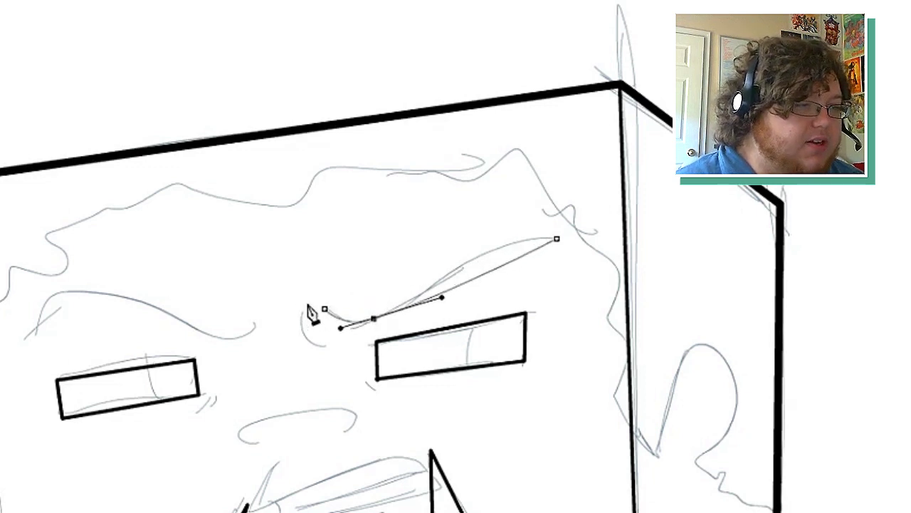
Add a second anchor point to the right eyebrow path and bend it up along the sketched outer arch.
click(494, 274)
drag(494, 271, 464, 298)
key(ctrl+z)
key(ctrl+z)
key(ctrl+z)
drag(499, 258, 494, 247)
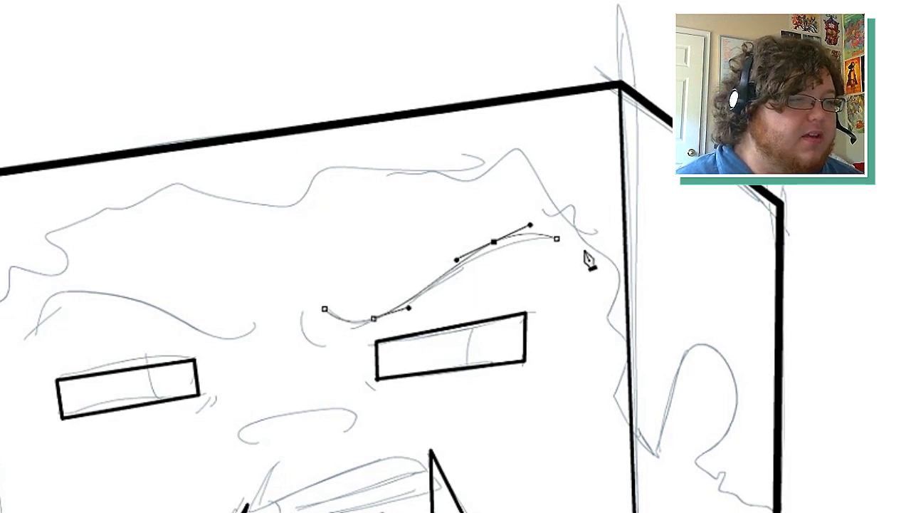
Display the document's paths so the eyebrow's work path is accessible.
key(v)
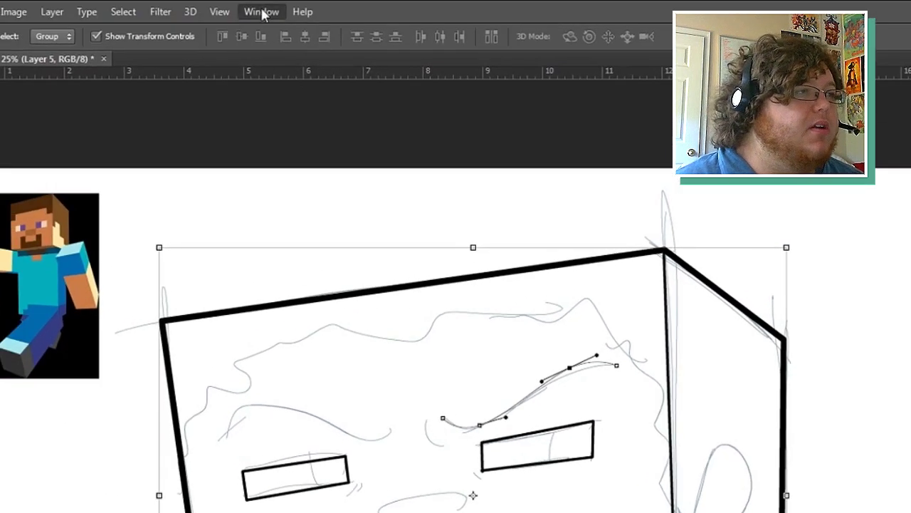
click(256, 6)
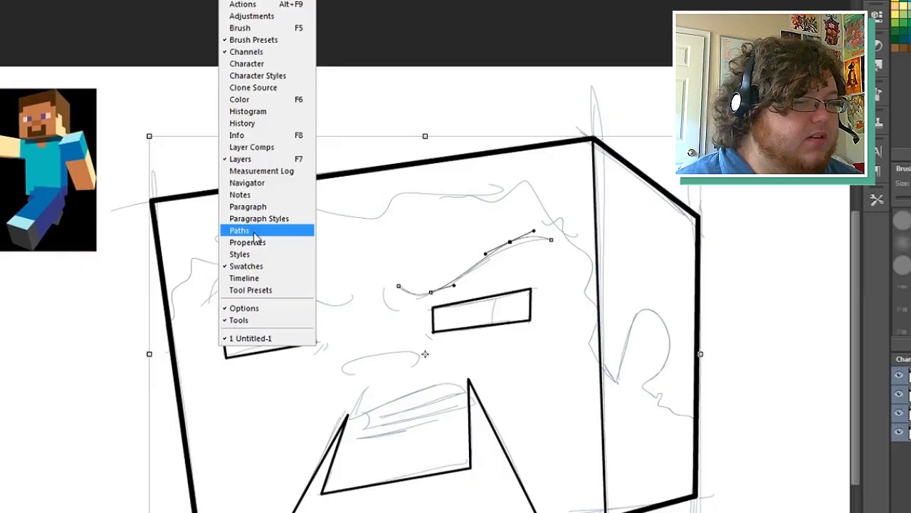
click(278, 356)
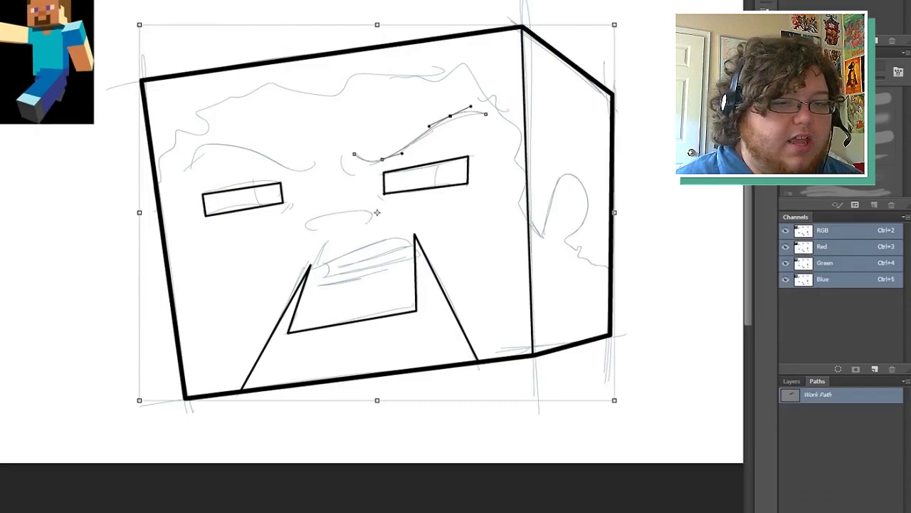
Try stroking the right eyebrow path with the Pencil without simulated pressure, then undo the stroke.
right_click(816, 400)
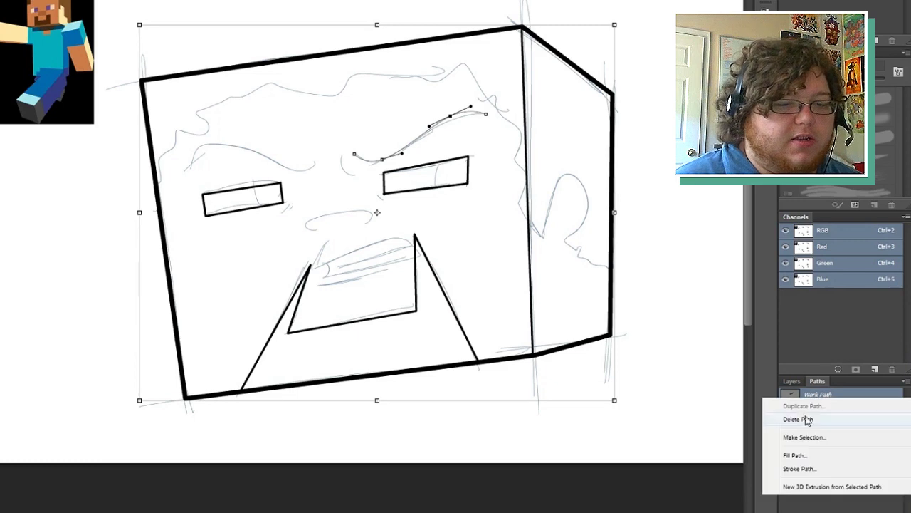
click(798, 468)
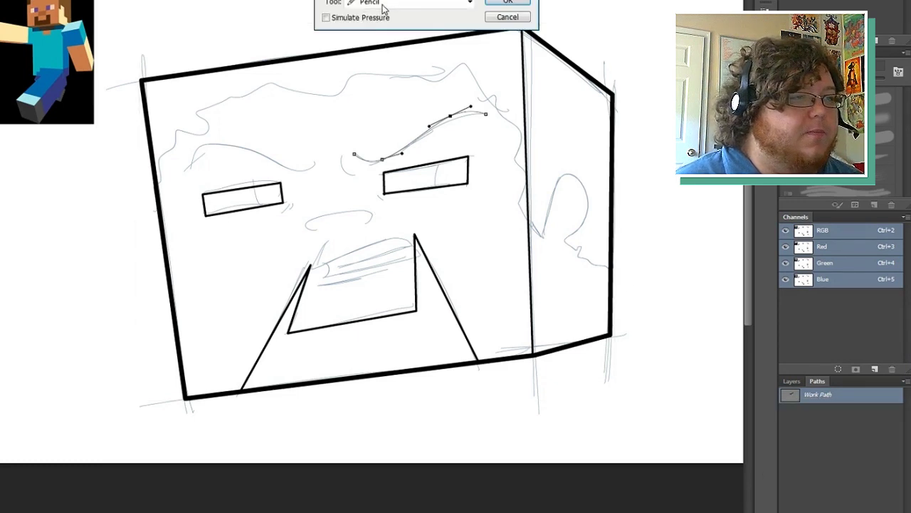
click(382, 7)
click(380, 8)
click(380, 9)
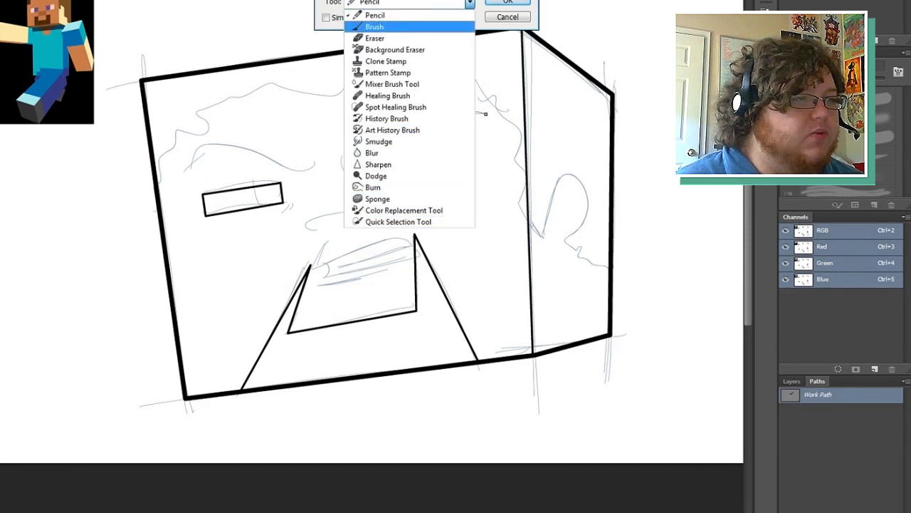
click(383, 7)
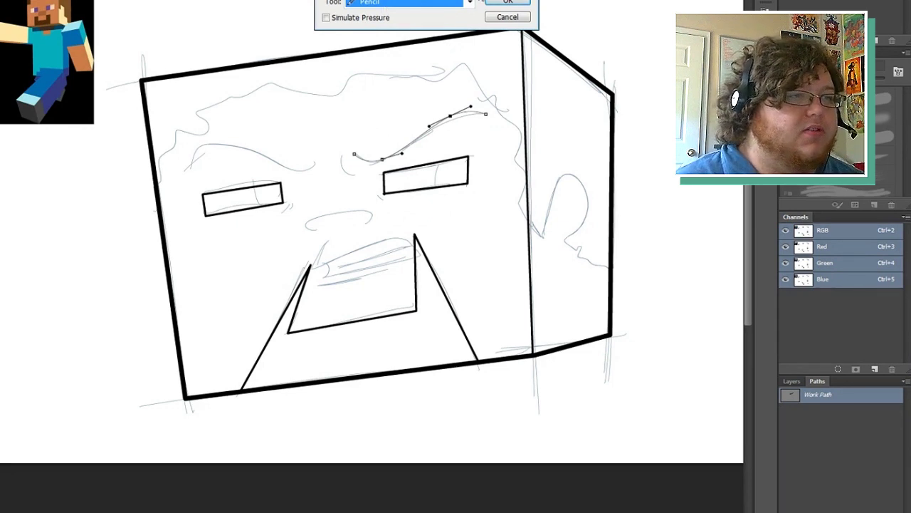
click(498, 4)
key(ctrl+t)
click(811, 447)
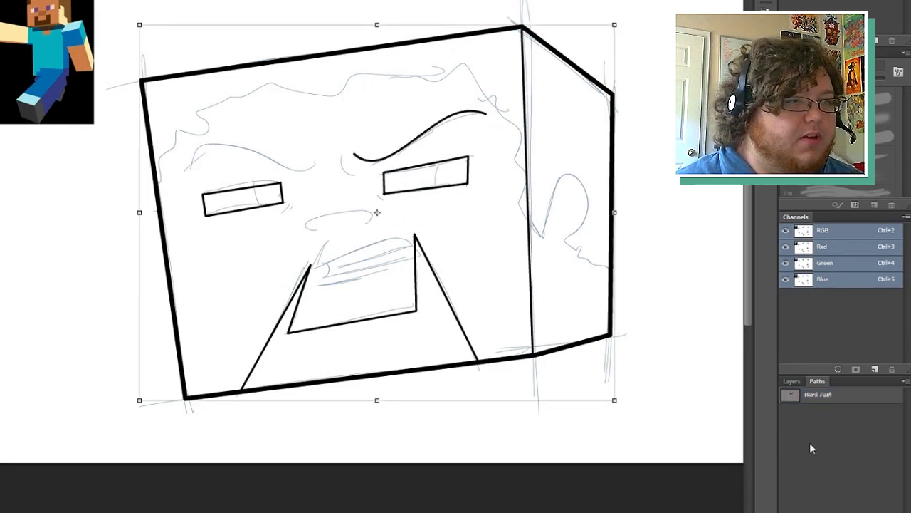
click(813, 402)
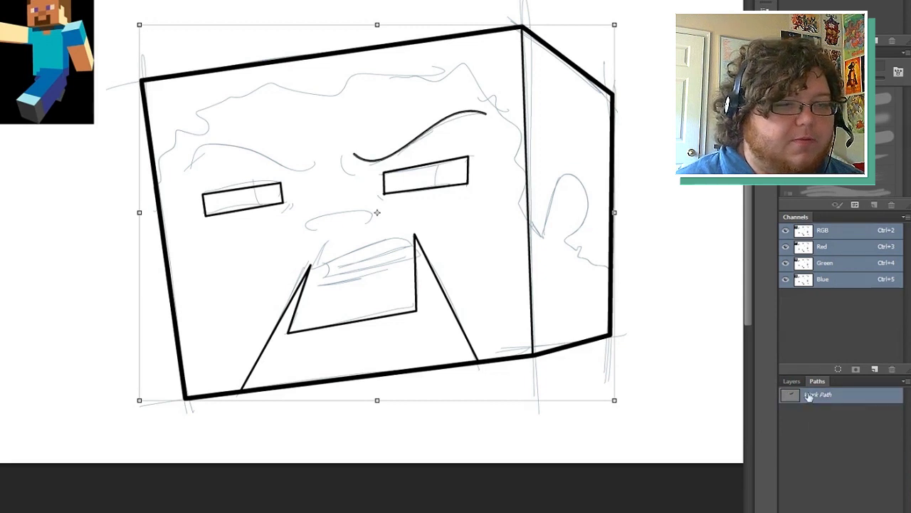
click(818, 425)
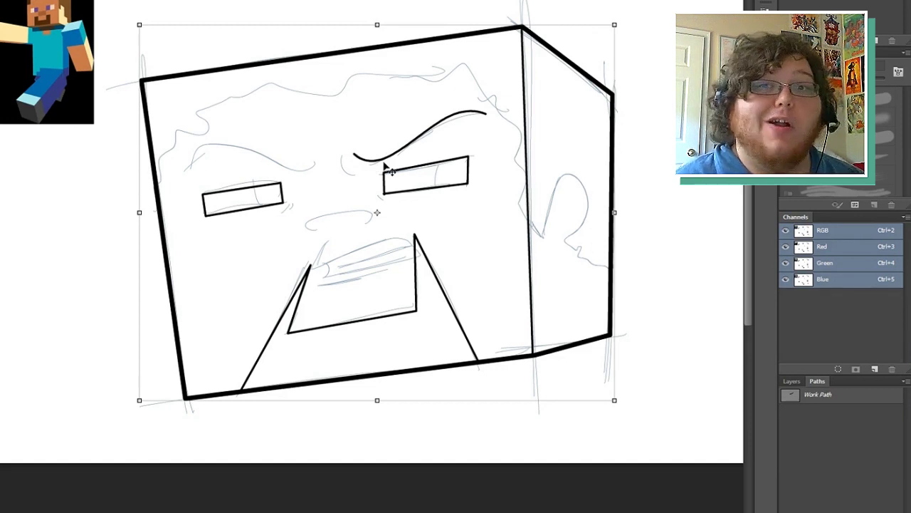
key(ctrl+z)
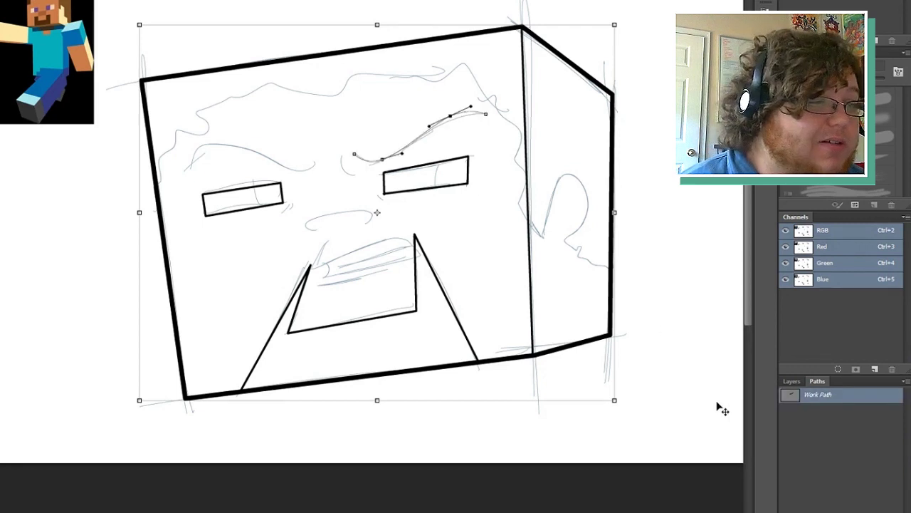
Stroke the right eyebrow path with the Pencil and Simulate Pressure enabled, and deselect the path.
right_click(831, 404)
click(782, 475)
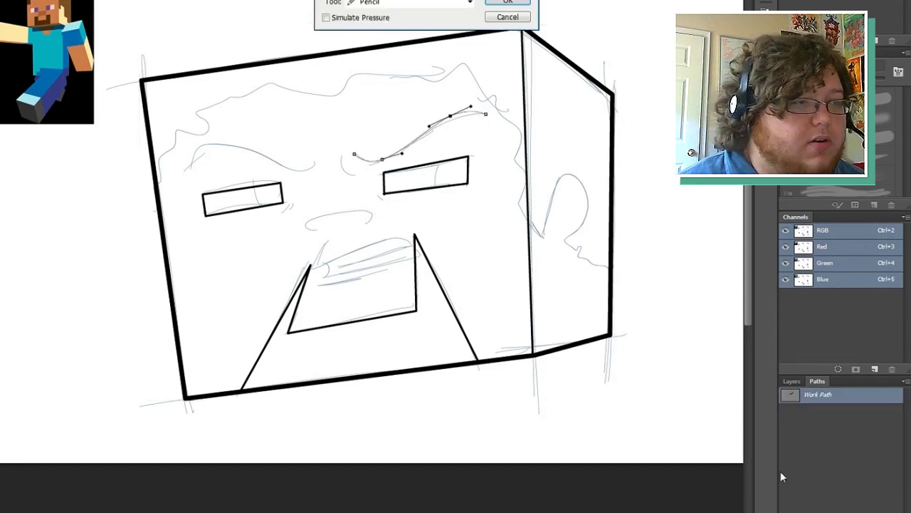
click(487, 4)
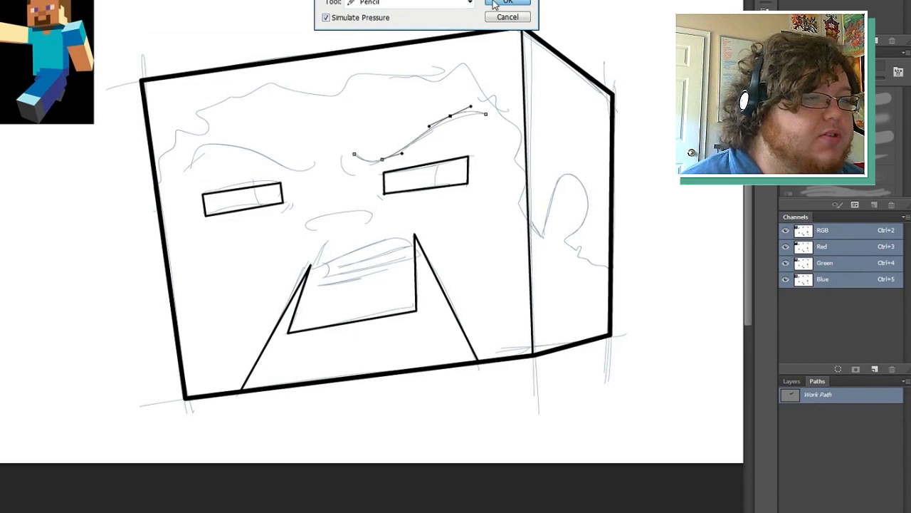
key(ctrl+t)
click(822, 433)
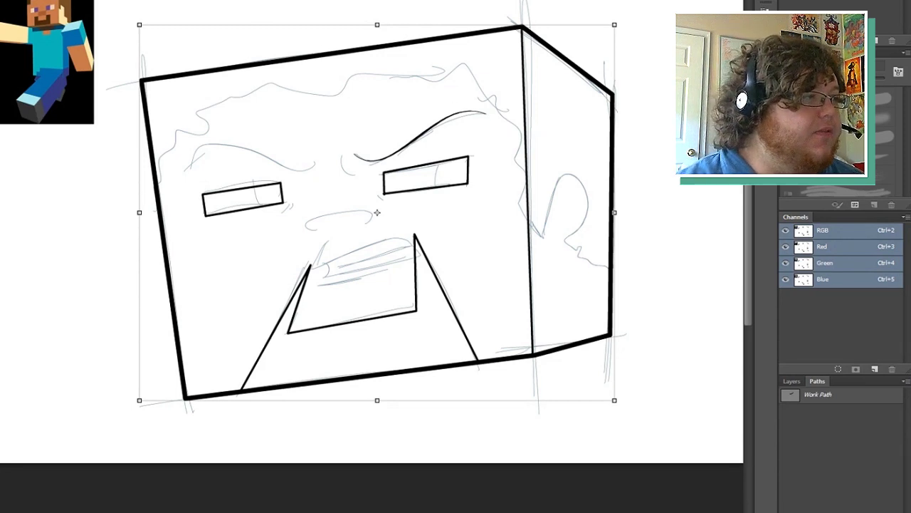
Choose a thicker pencil tip and stroke the right eyebrow path again for a bolder tapered line.
key(Return)
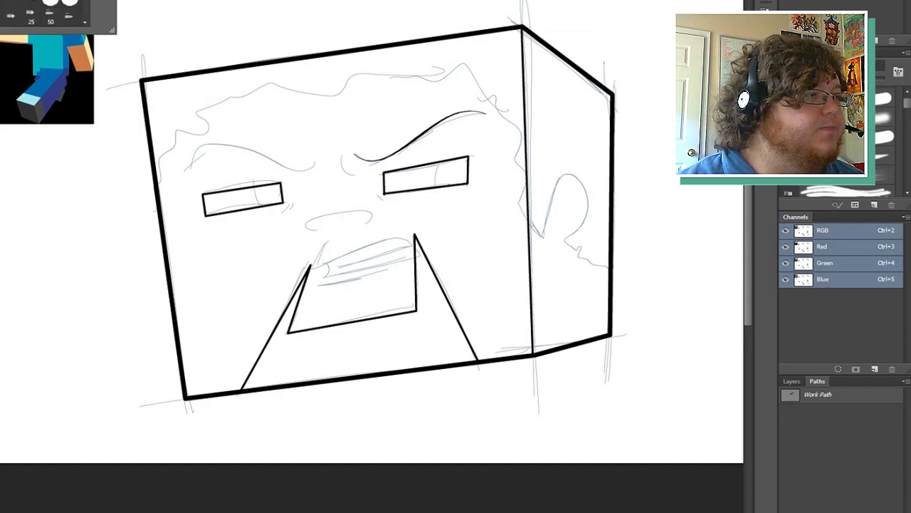
key(Return)
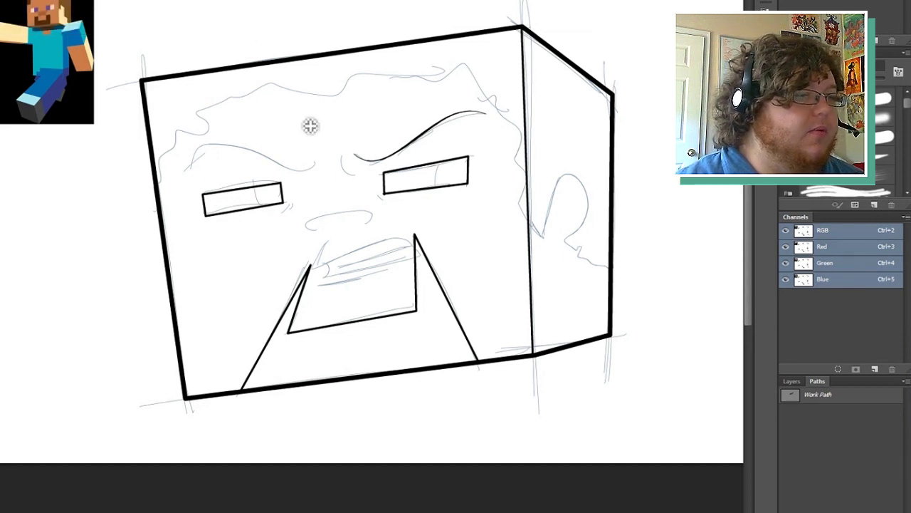
right_click(816, 403)
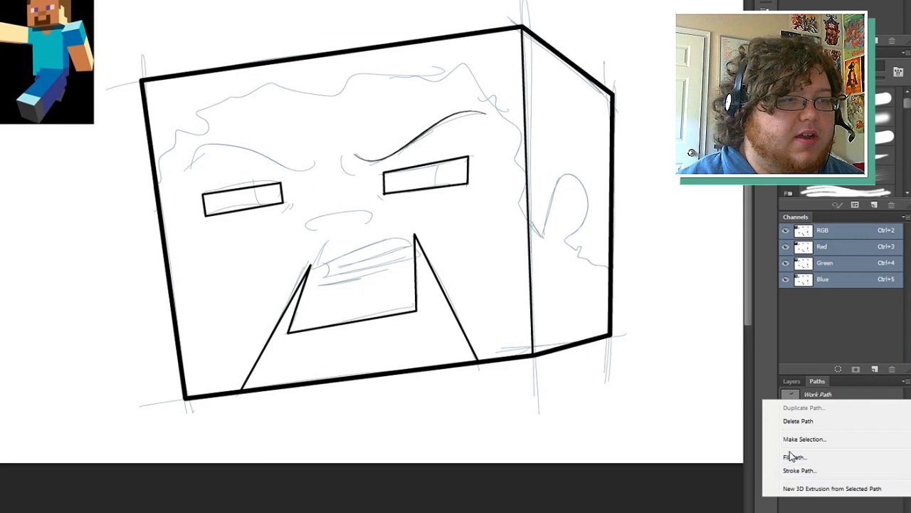
click(789, 450)
key(Return)
click(810, 463)
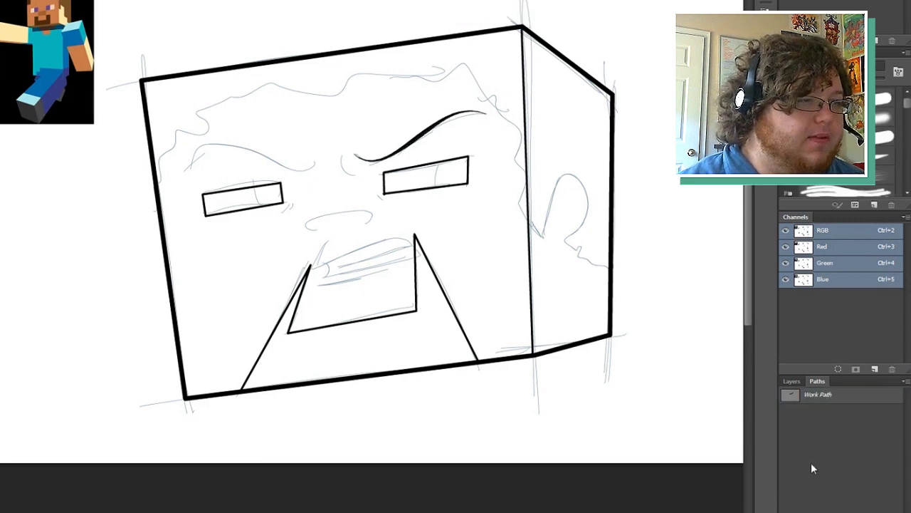
Trace the left eyebrow sketch with a pen path, bending two added anchor points onto its outer arch and inner dip.
click(311, 126)
click(439, 121)
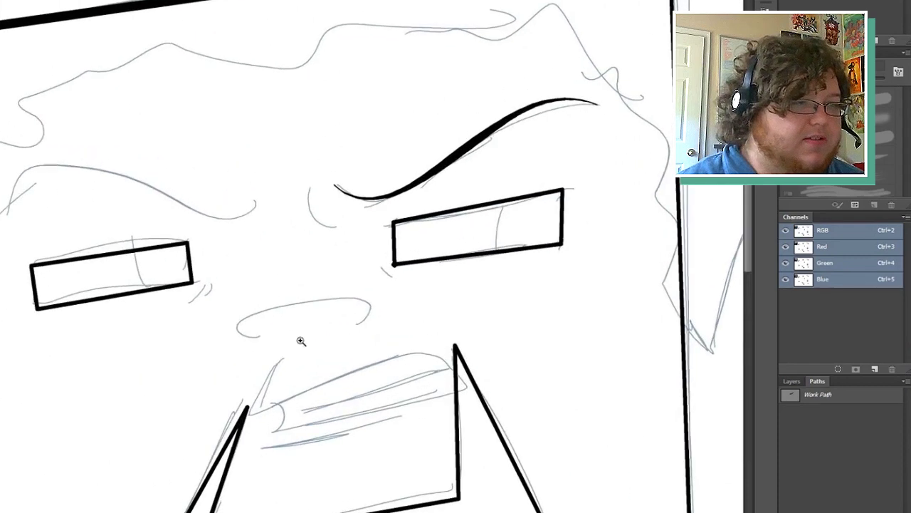
scroll(372, 256, left, 3)
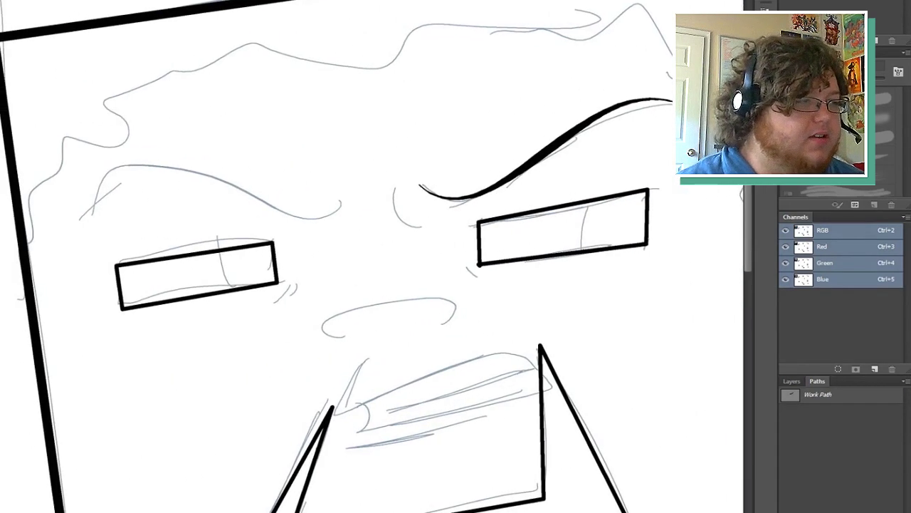
click(82, 211)
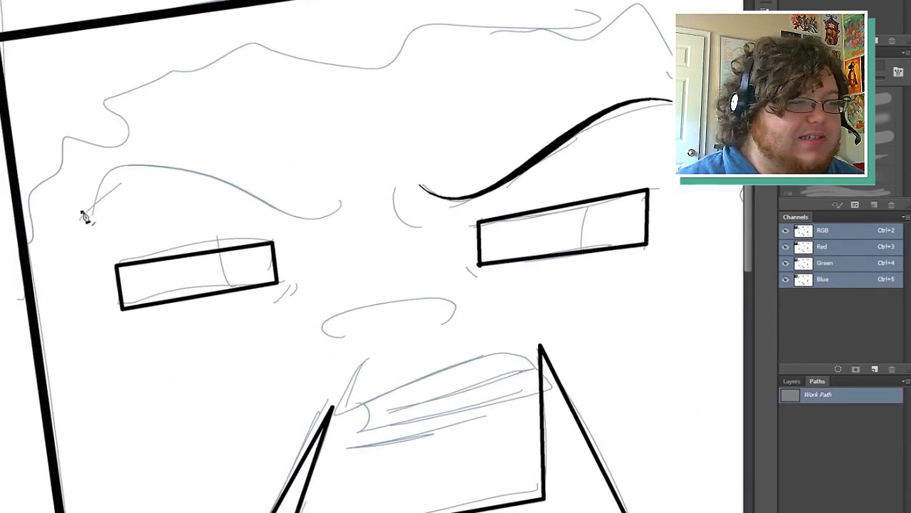
click(158, 209)
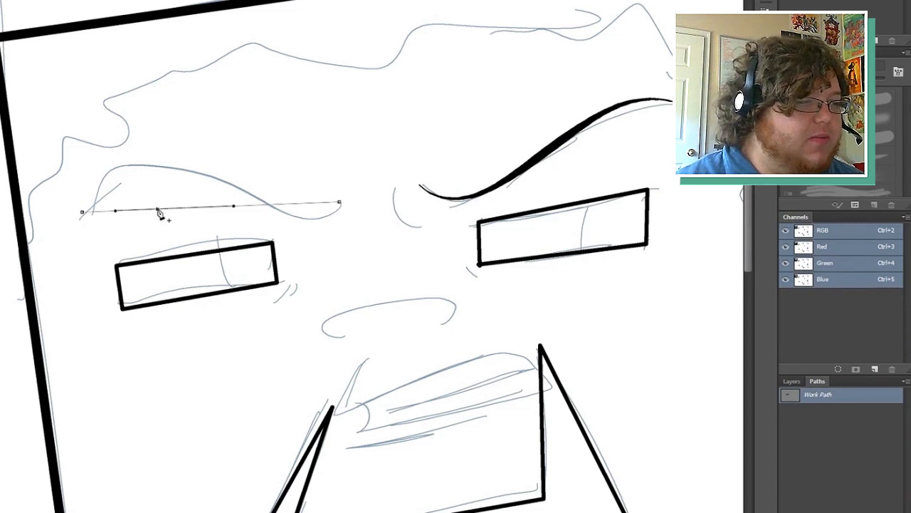
drag(157, 211, 142, 163)
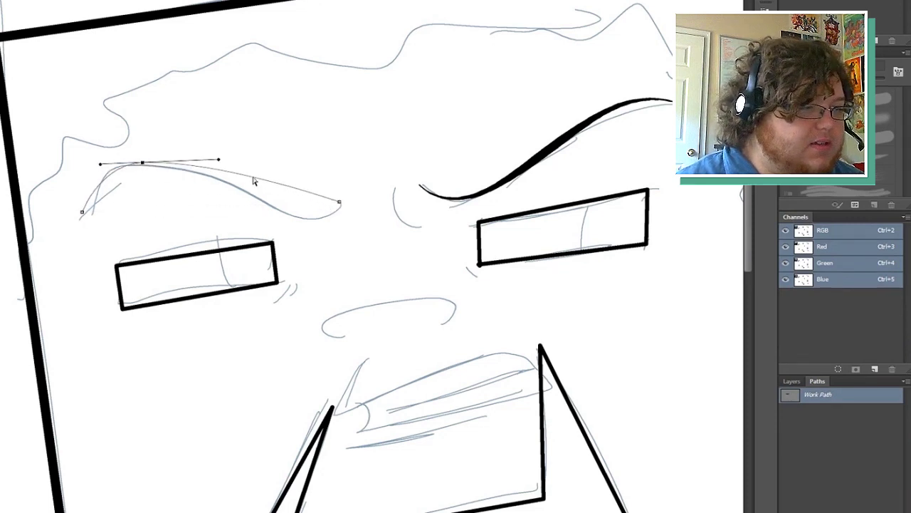
click(286, 187)
drag(286, 188, 295, 223)
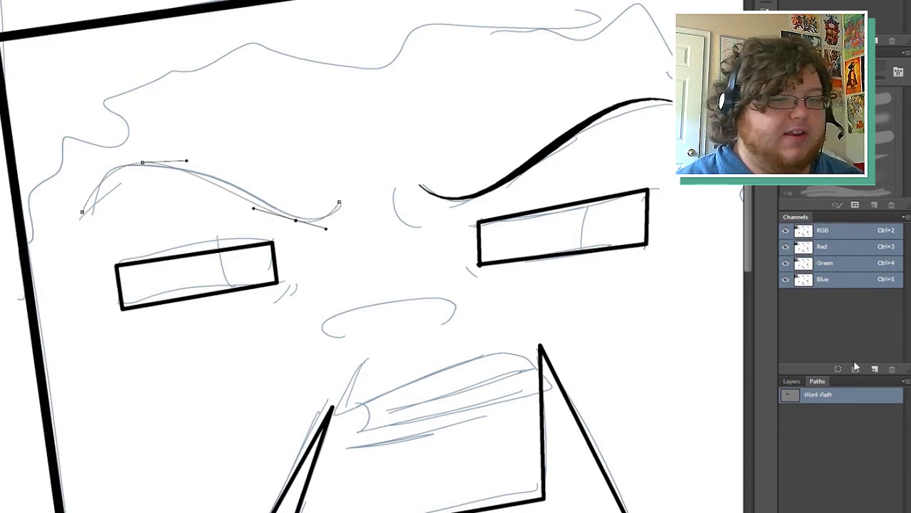
Stroke the left eyebrow path with the pressure-simulated Pencil and deselect the path.
right_click(840, 399)
click(819, 464)
key(Return)
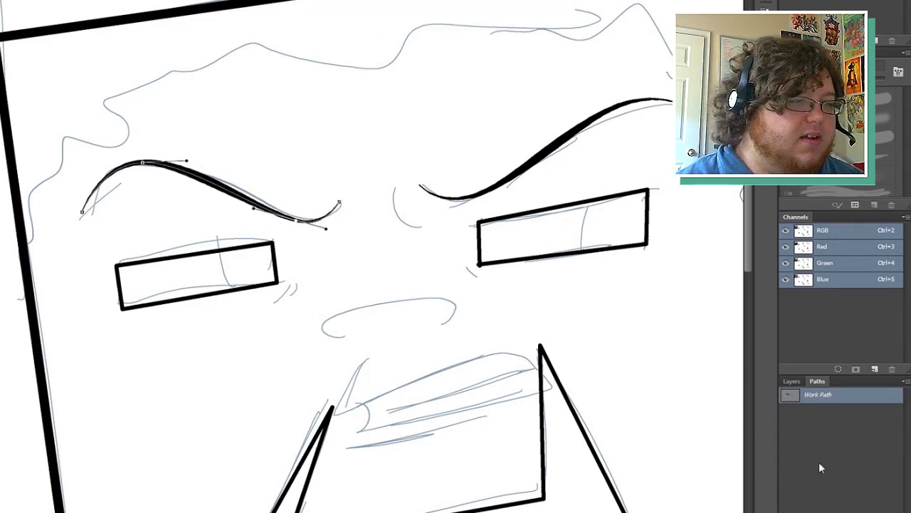
click(823, 469)
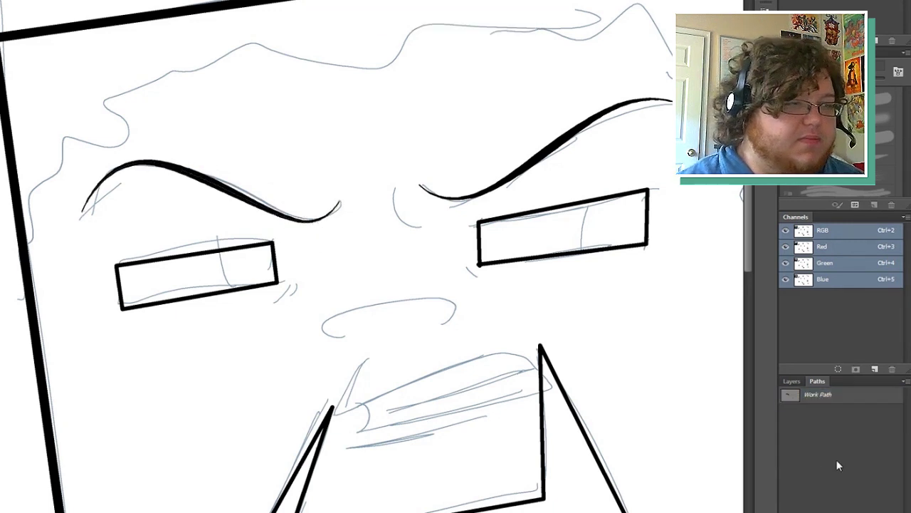
Trace the short crease between the eyebrows with a curved pen path and stroke it with the pressure-simulated Pencil.
click(424, 234)
click(394, 178)
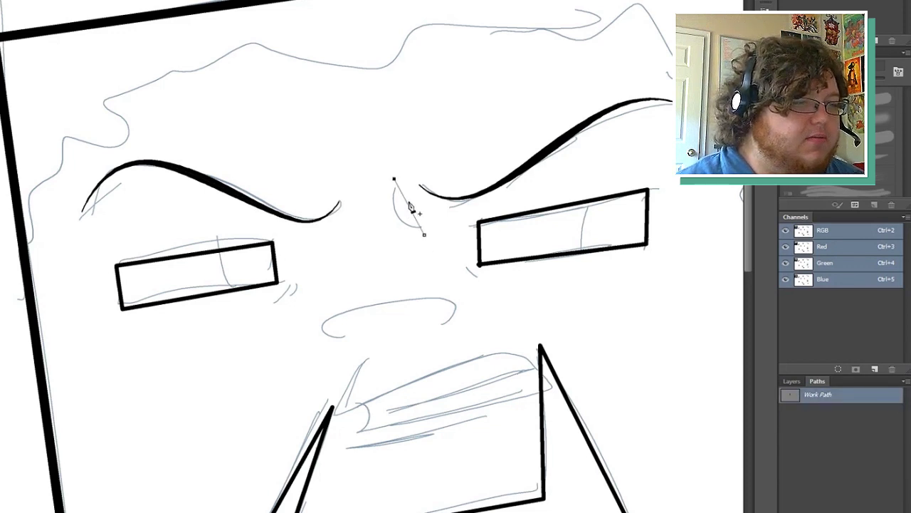
drag(407, 203, 395, 215)
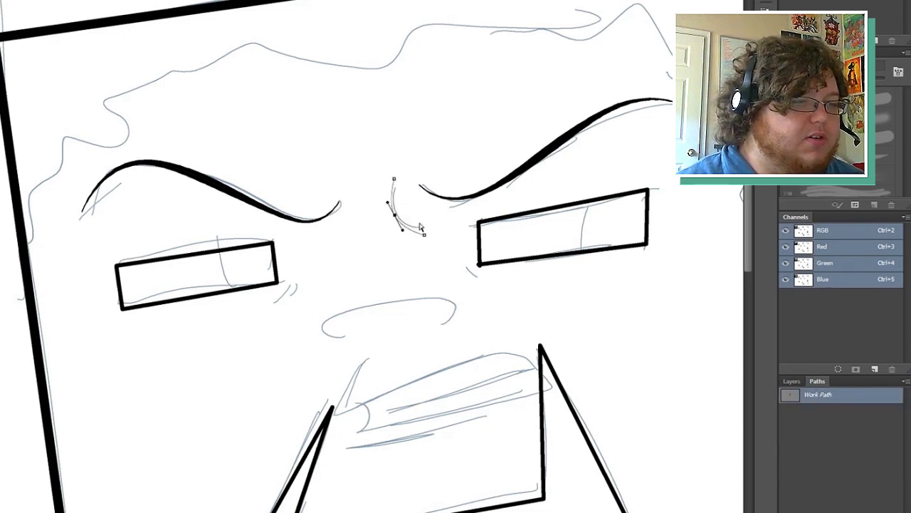
right_click(823, 397)
click(813, 468)
key(Return)
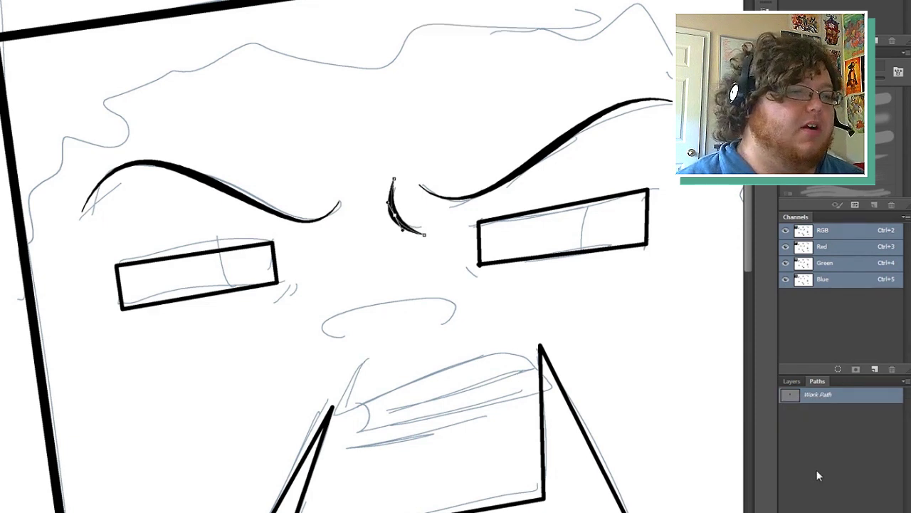
Undo the stroke on the crease between the eyebrows, choose a thinner pencil tip, stroke the path again and deselect it.
key(ctrl+z)
key(b)
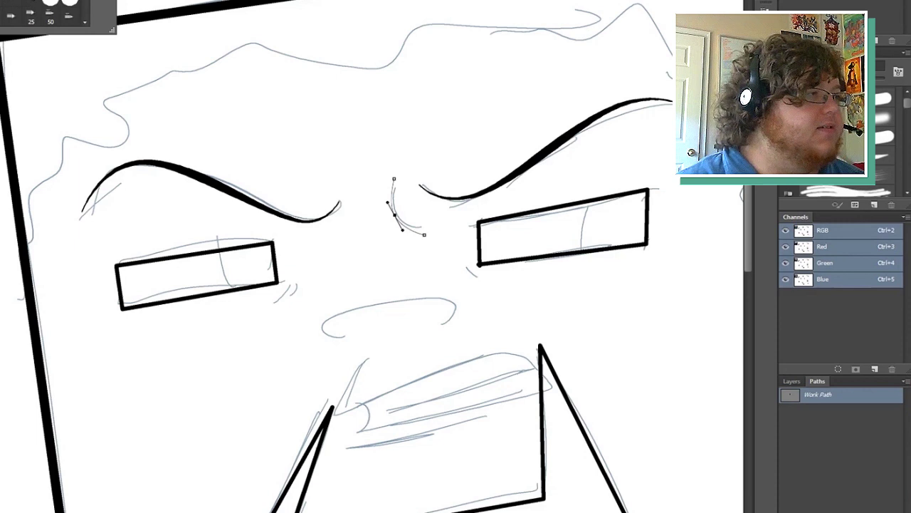
click(812, 397)
right_click(812, 397)
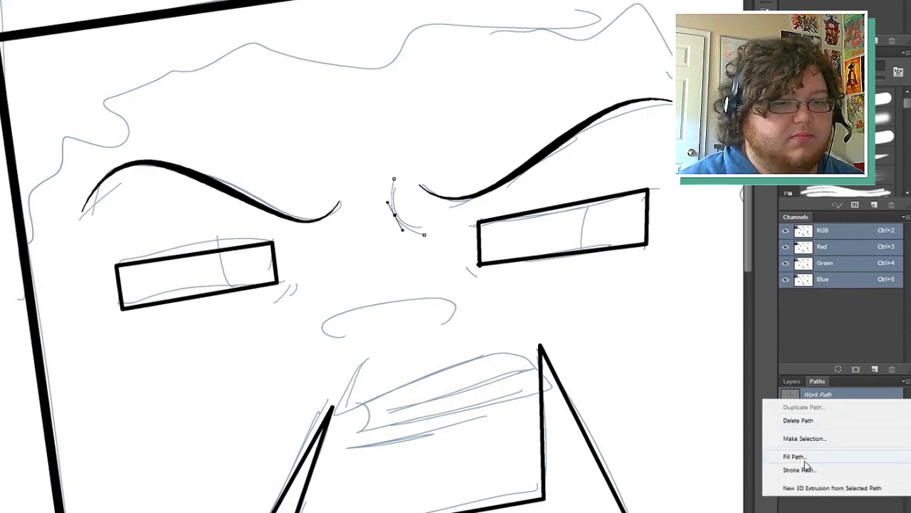
click(805, 469)
key(Return)
click(841, 455)
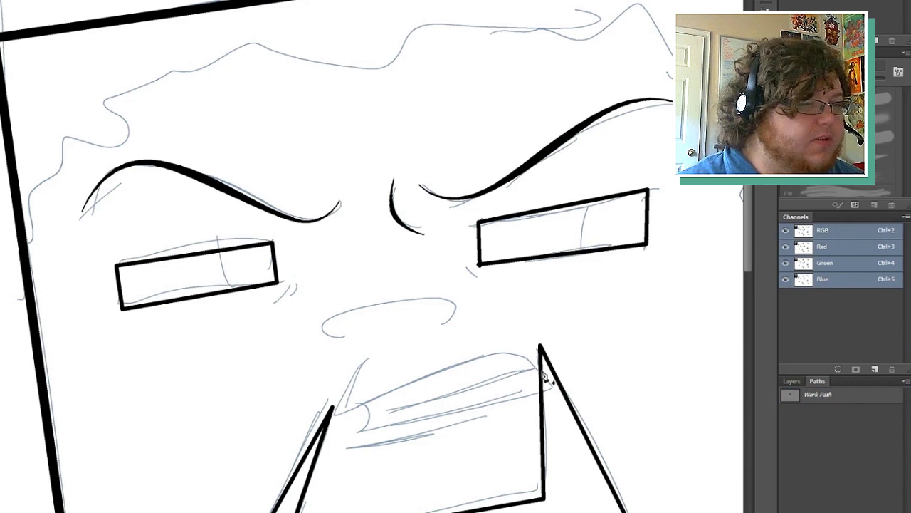
Trace the nose sketch with a pen path arched through an added midpoint and stroke it with the pressure-simulated Pencil.
click(442, 325)
click(345, 338)
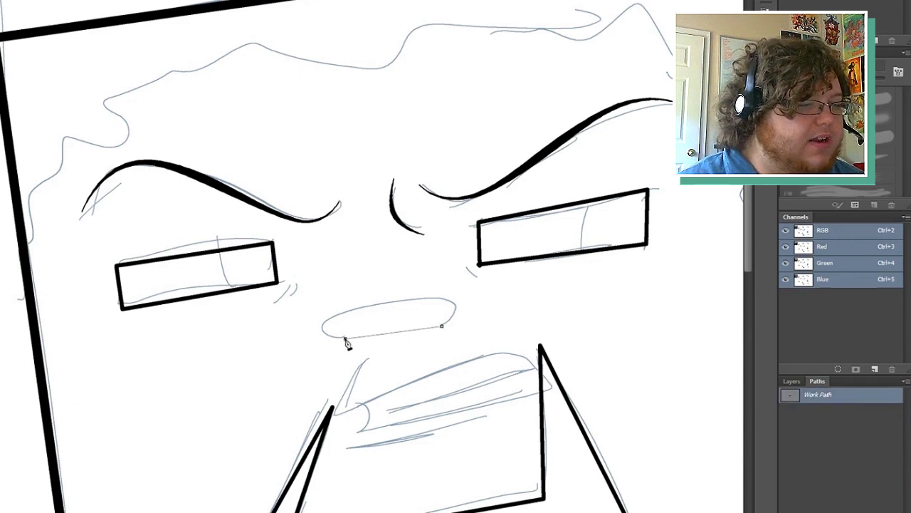
drag(397, 340, 497, 285)
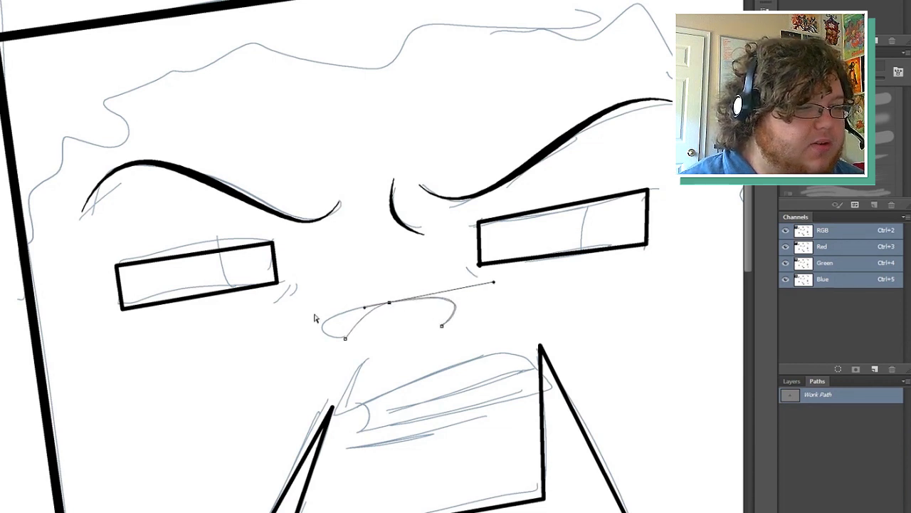
drag(364, 309, 272, 323)
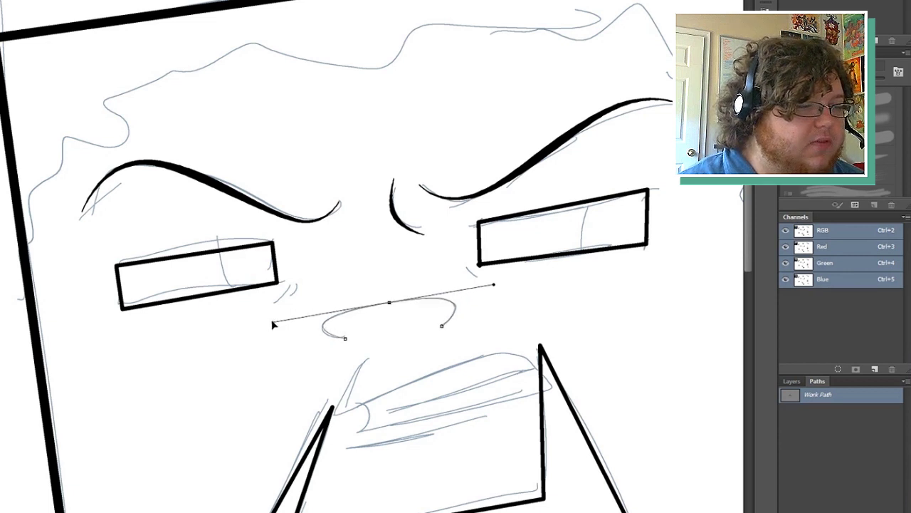
right_click(852, 401)
click(793, 473)
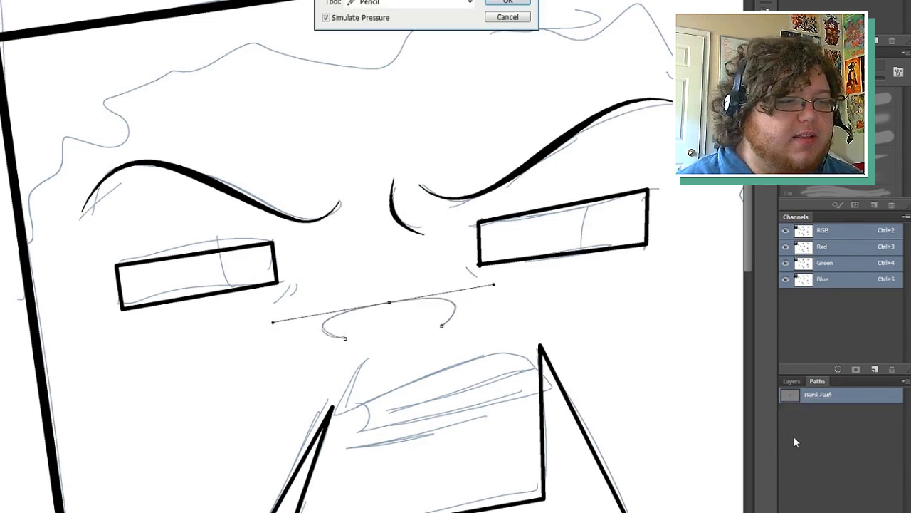
key(Return)
click(814, 433)
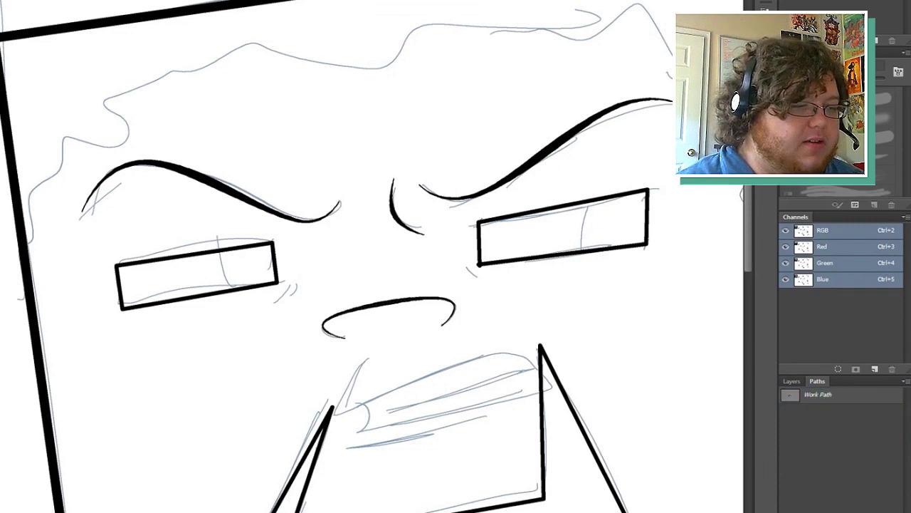
Trace the upper lip across the mouth with a pen path, including the short line above its left corner and the curved left end.
scroll(372, 256, right, 2)
scroll(474, 498, down, 5)
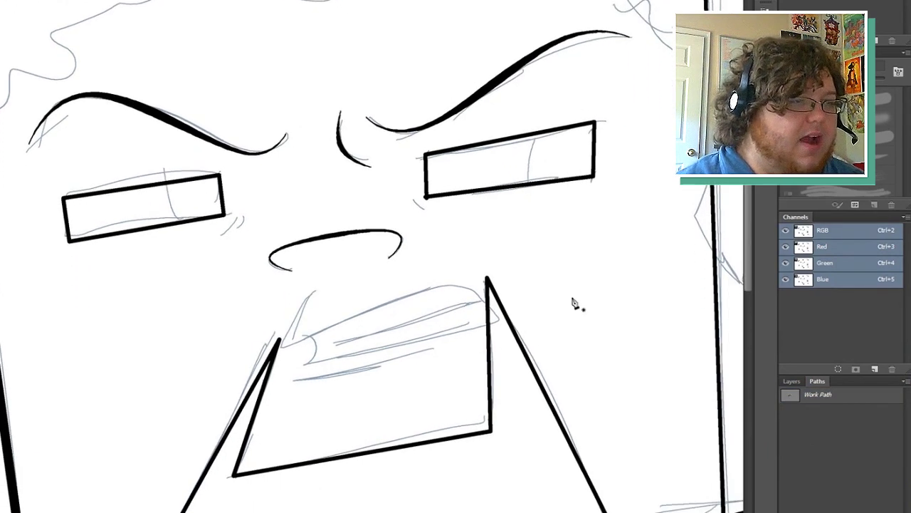
click(289, 261)
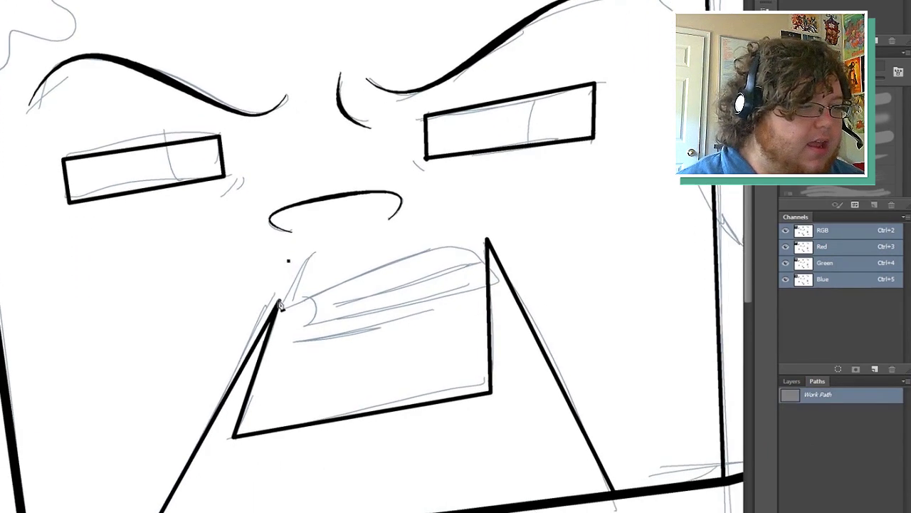
click(278, 305)
click(299, 324)
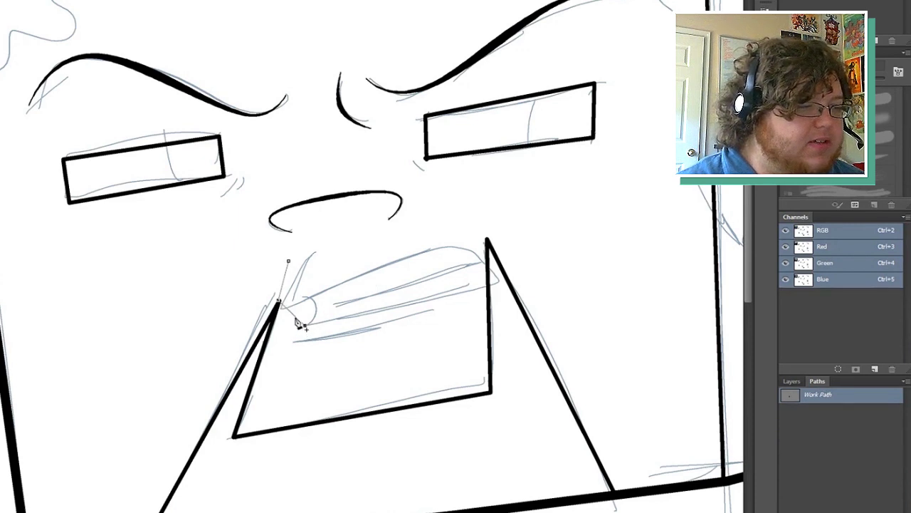
drag(295, 316, 461, 207)
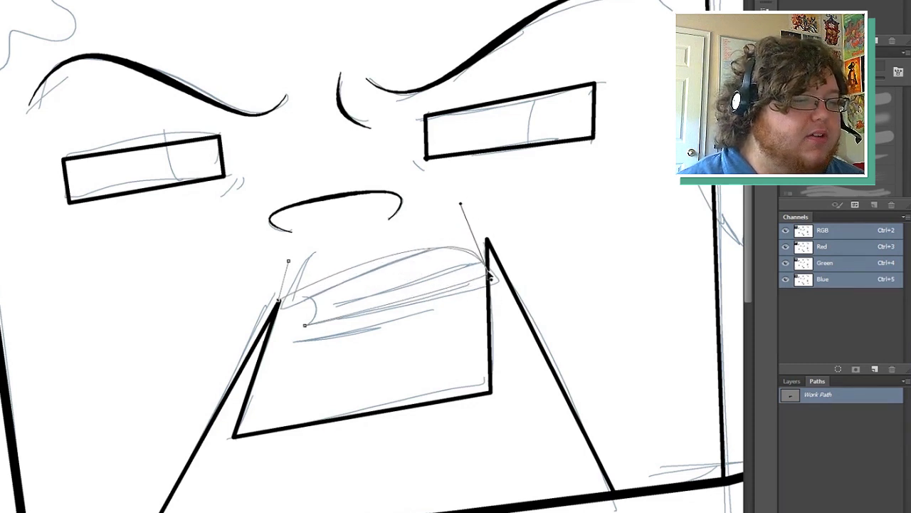
click(289, 296)
click(291, 299)
key(ctrl+z)
click(292, 298)
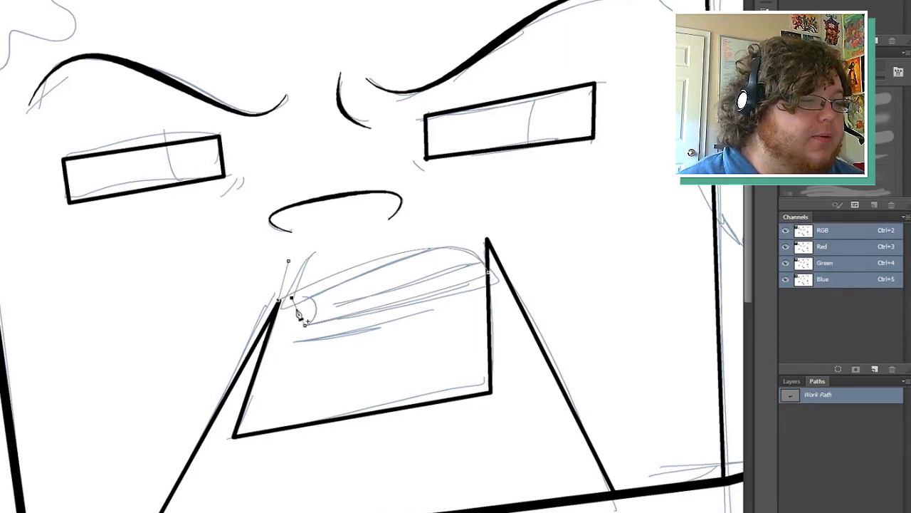
drag(297, 309, 314, 304)
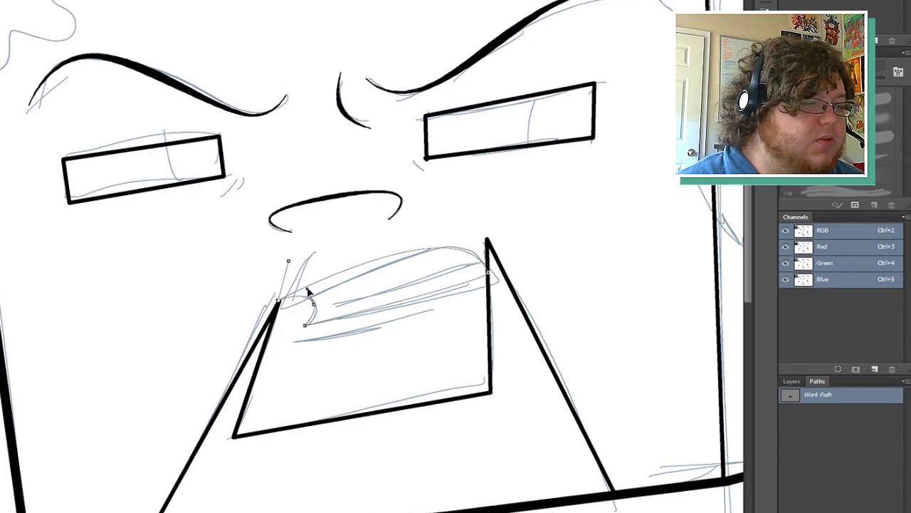
drag(316, 305, 317, 306)
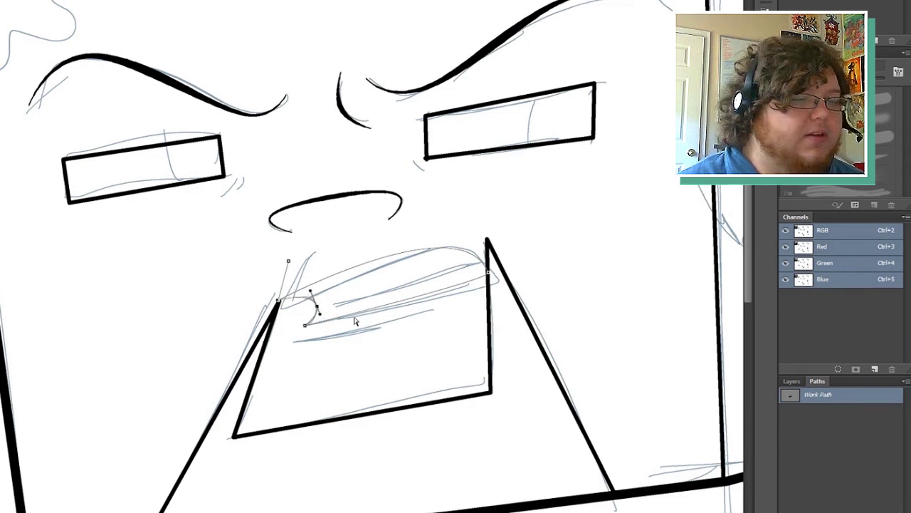
Stroke the upper lip path with the pressure-simulated Pencil and deselect the path.
right_click(838, 401)
click(801, 469)
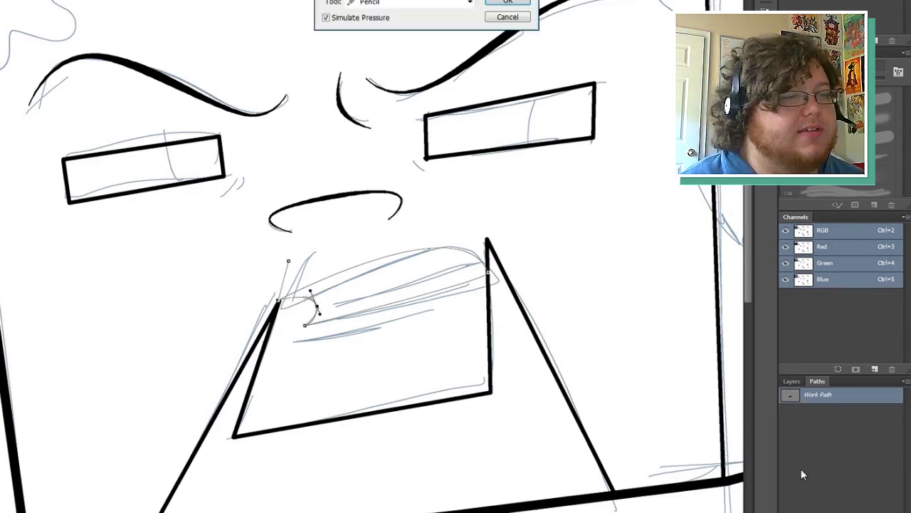
key(Return)
click(860, 481)
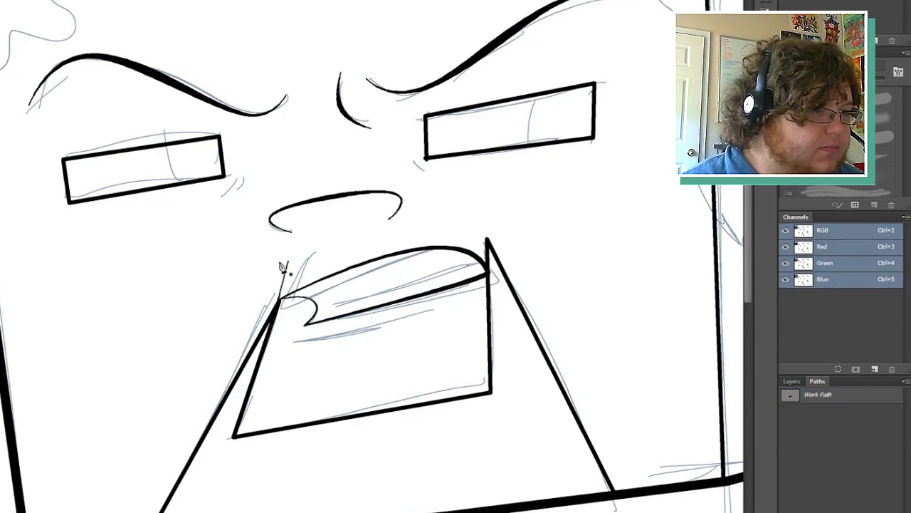
Draw a short straight pen path below the upper lip and stroke it with the pressure-simulated Pencil.
click(293, 343)
click(400, 325)
right_click(826, 404)
click(805, 470)
key(Return)
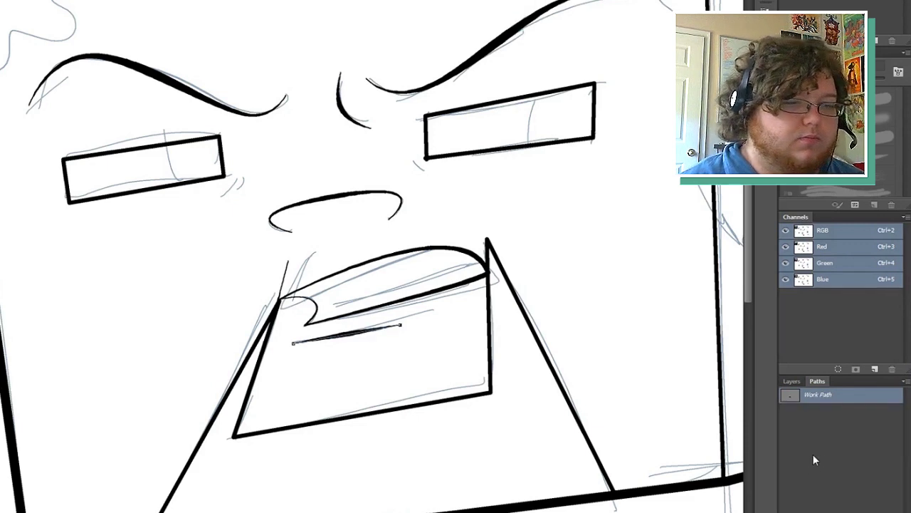
click(813, 454)
Draw a small zigzag pen path inside the lip's right end and stroke it with the pressure-simulated Pencil.
scroll(372, 256, right, 1)
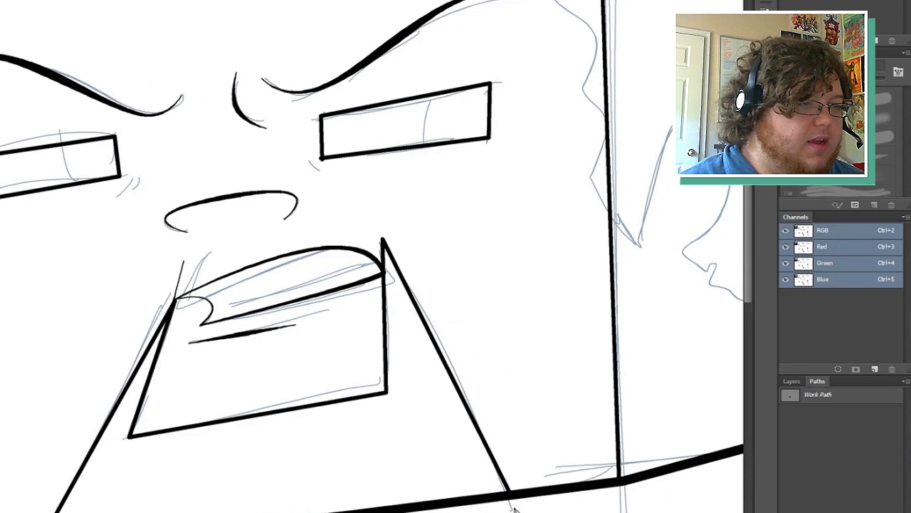
click(372, 259)
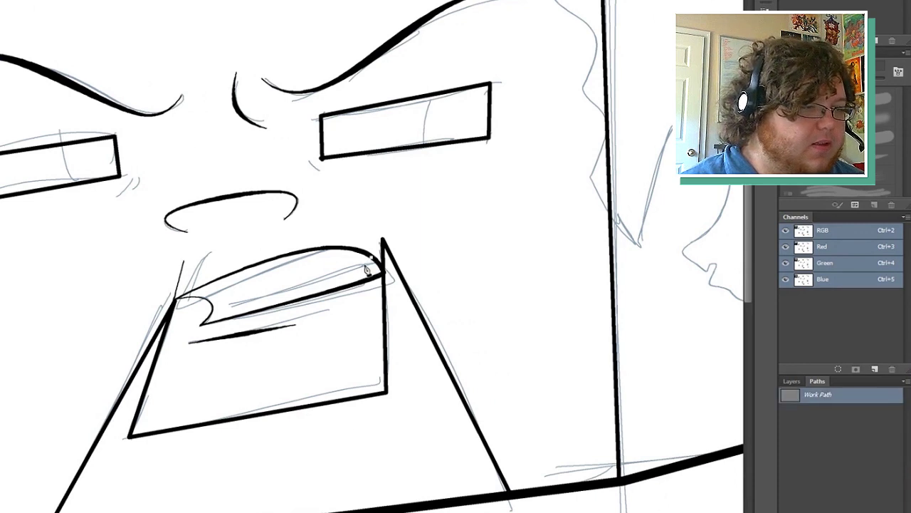
click(352, 261)
click(347, 271)
click(331, 268)
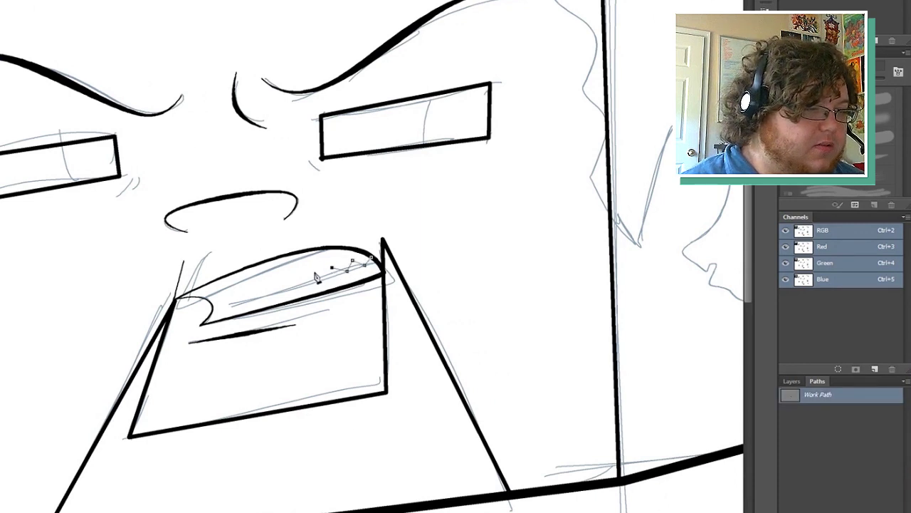
right_click(825, 401)
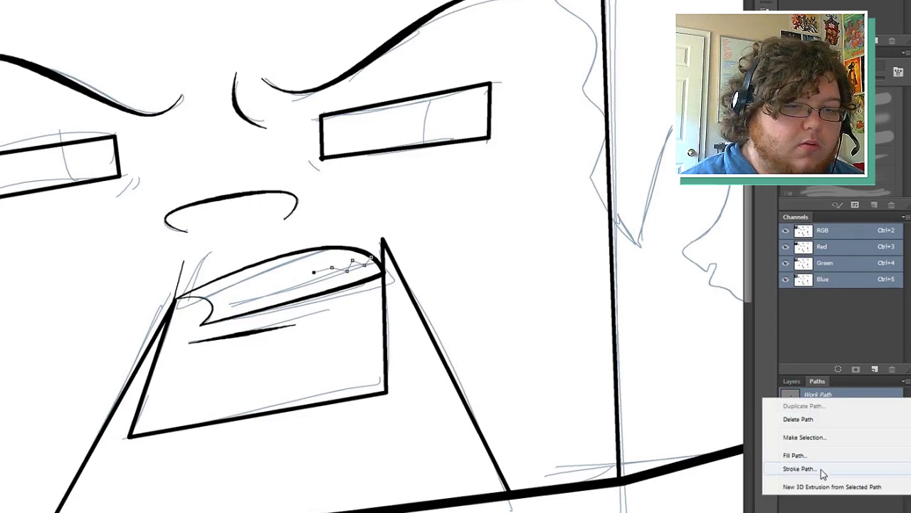
click(821, 469)
key(Return)
click(824, 459)
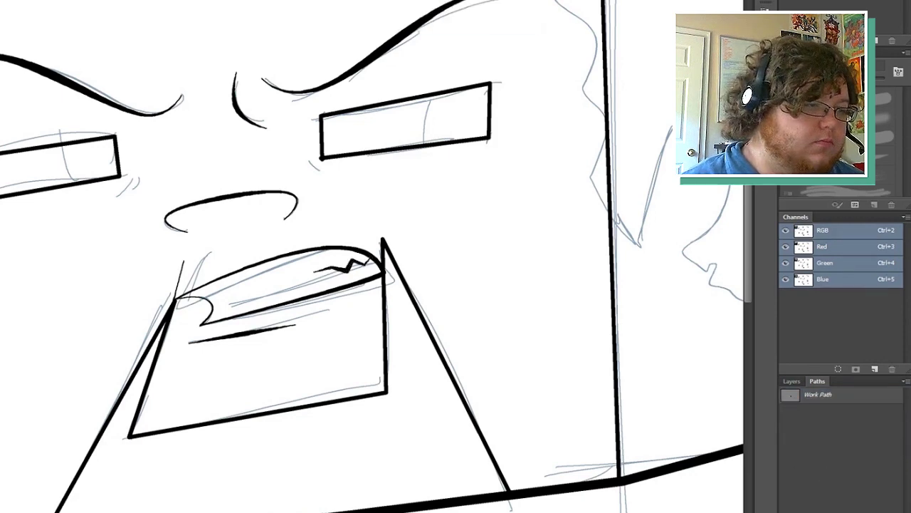
Trace the hairline on the side of the head with a pen path, curving the round arch and the wavy end to the outer edge.
scroll(372, 256, right, 5)
scroll(372, 256, left, 2)
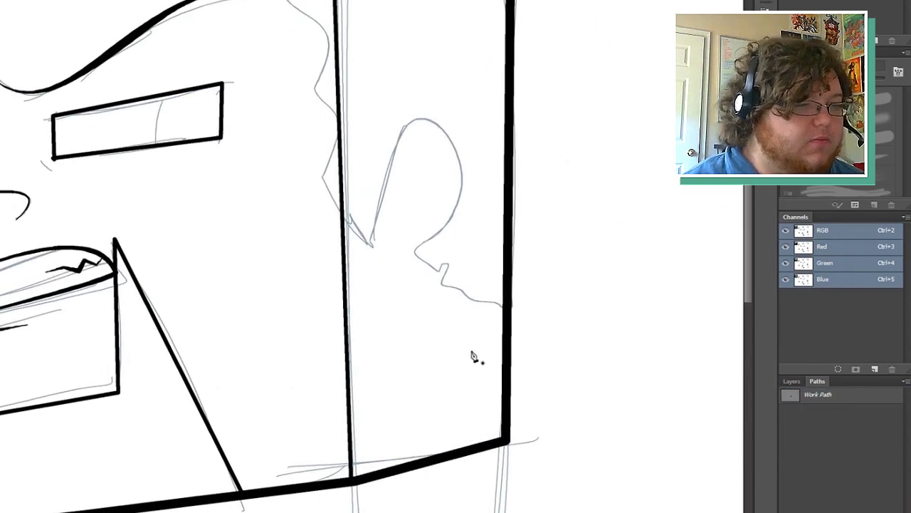
click(342, 225)
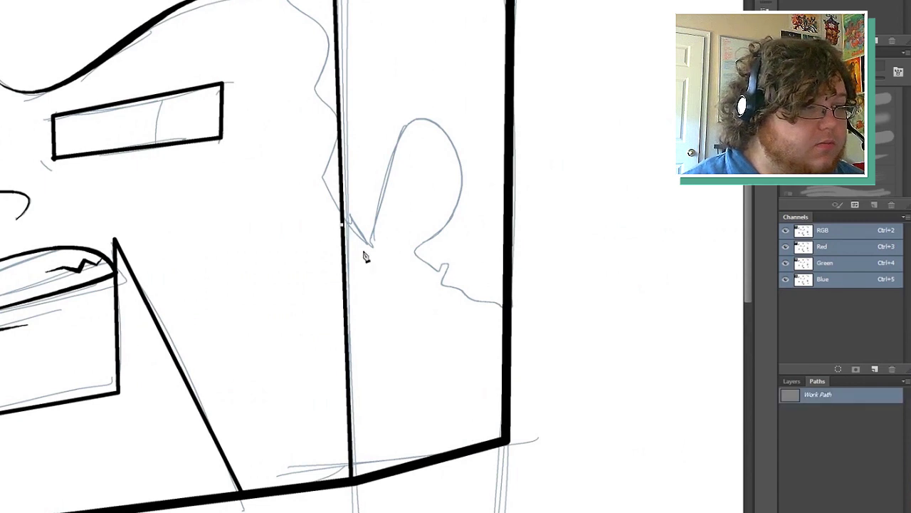
click(405, 115)
click(417, 250)
click(412, 171)
drag(411, 172, 457, 100)
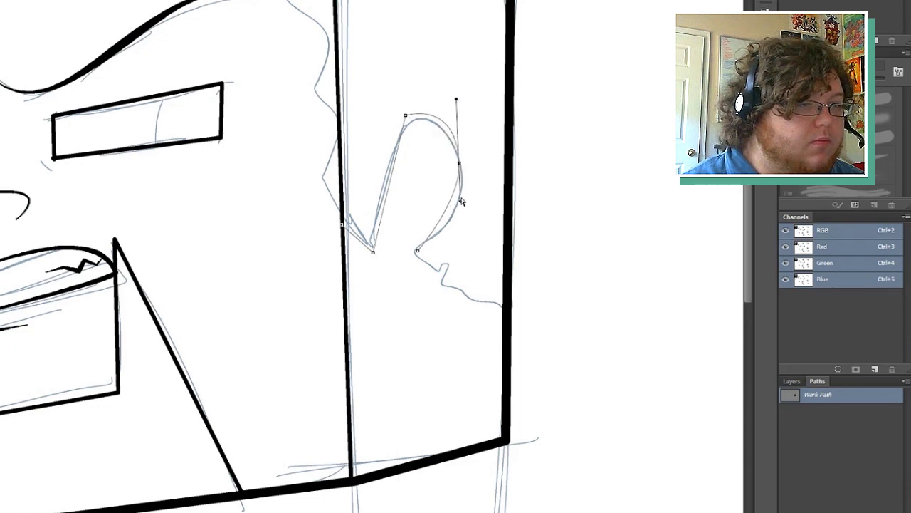
drag(461, 202, 476, 226)
click(423, 275)
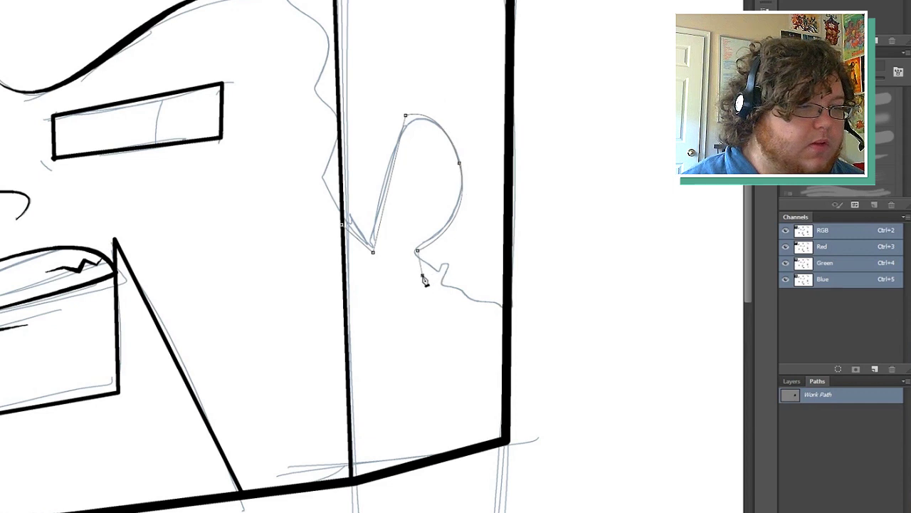
drag(443, 265, 493, 313)
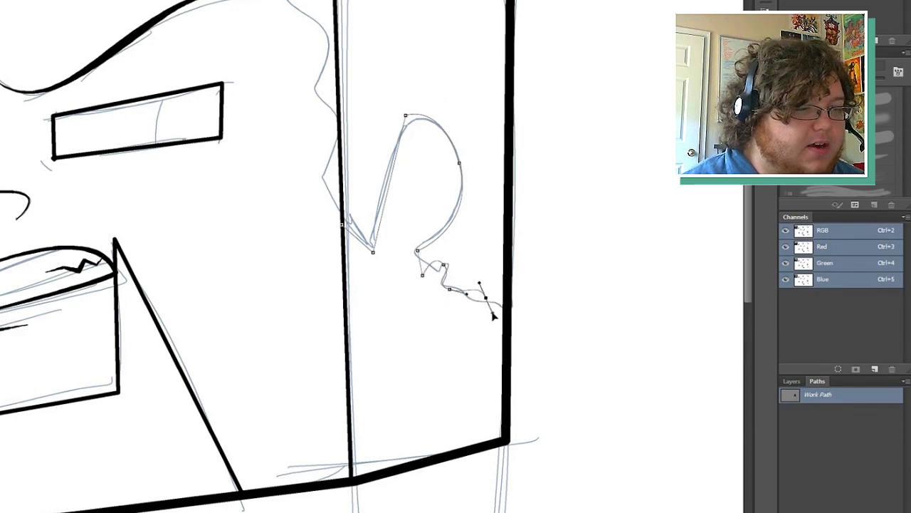
click(505, 309)
Try stroking the side hairline path with the pressure-simulated Pencil and undo the stroke.
right_click(812, 394)
click(805, 465)
key(Return)
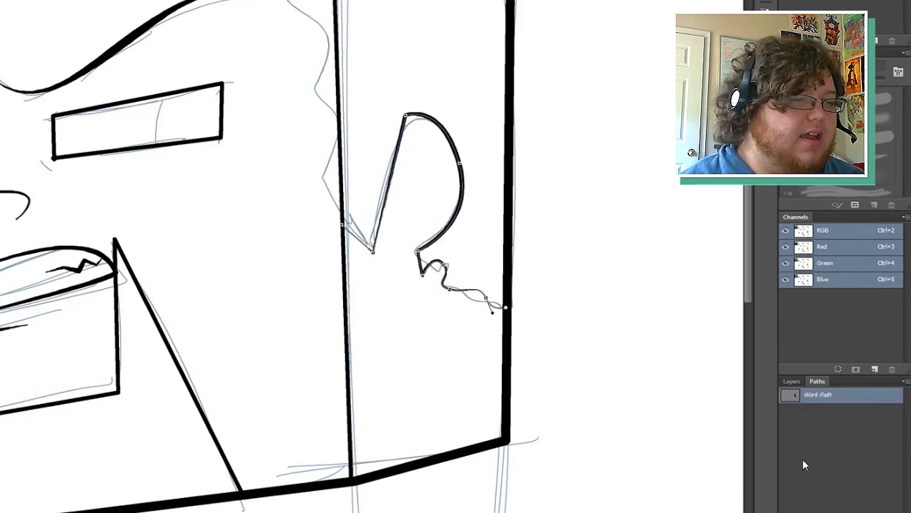
key(ctrl+z)
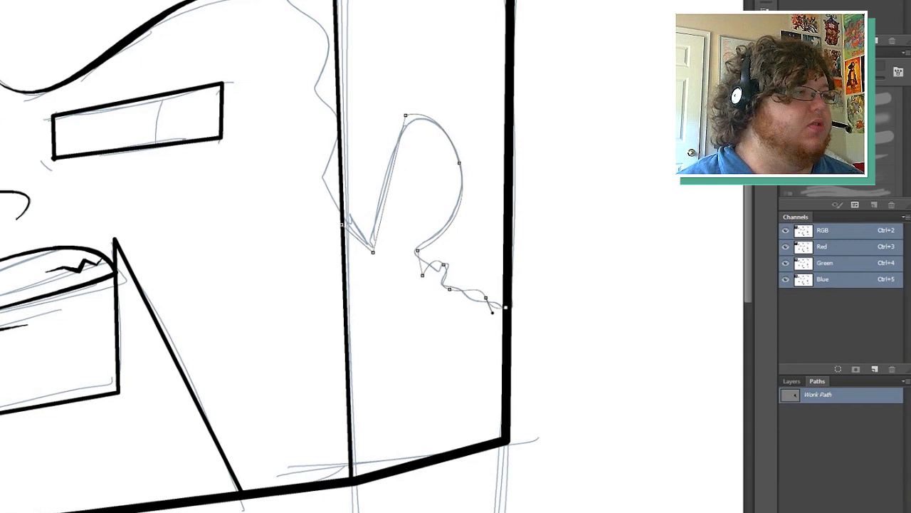
Stroke the side hairline path with the Pencil and Simulate Pressure turned off for an even line, and deselect the path.
key(b)
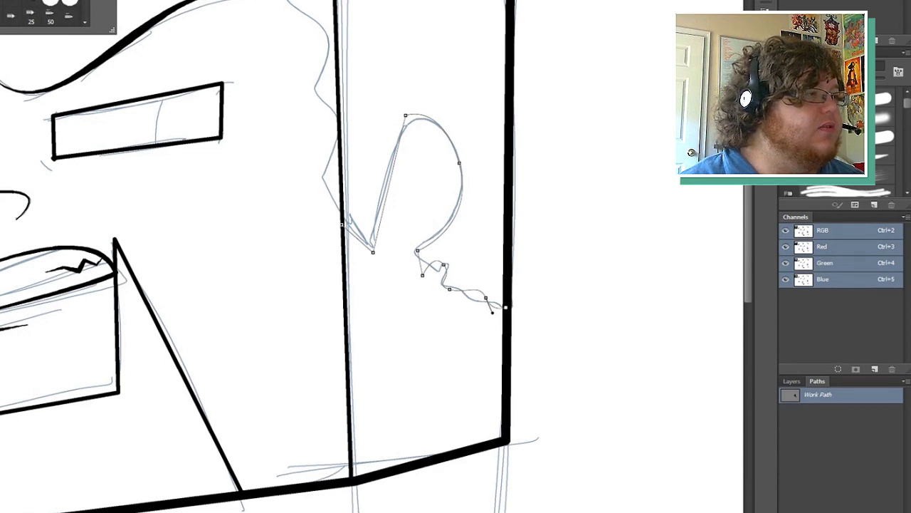
right_click(830, 400)
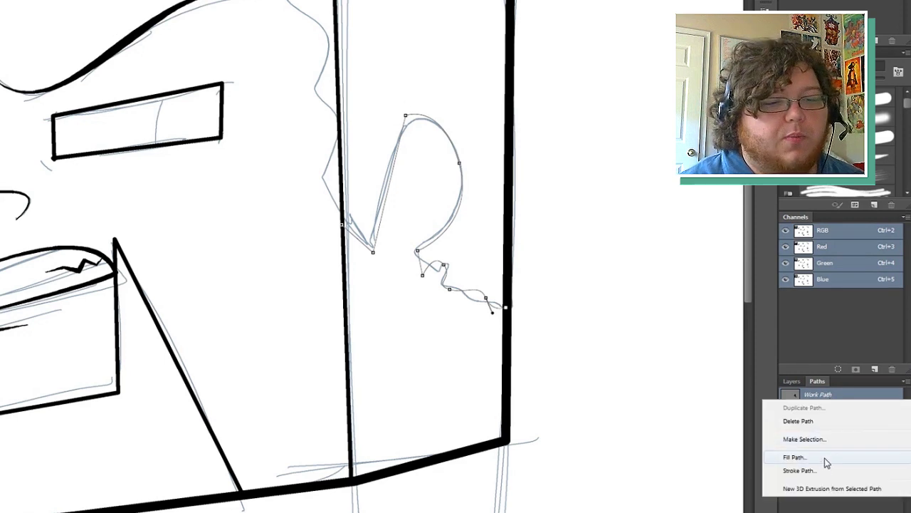
click(818, 472)
click(336, 17)
click(338, 17)
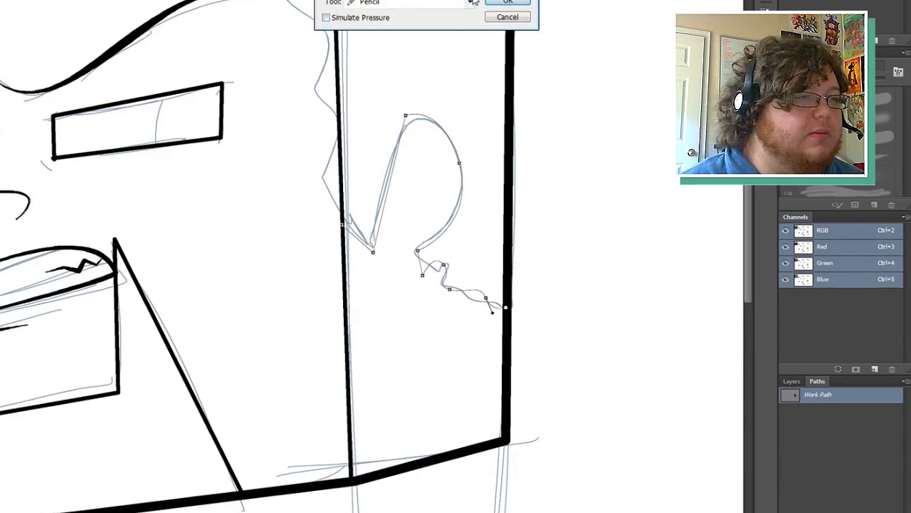
click(503, 3)
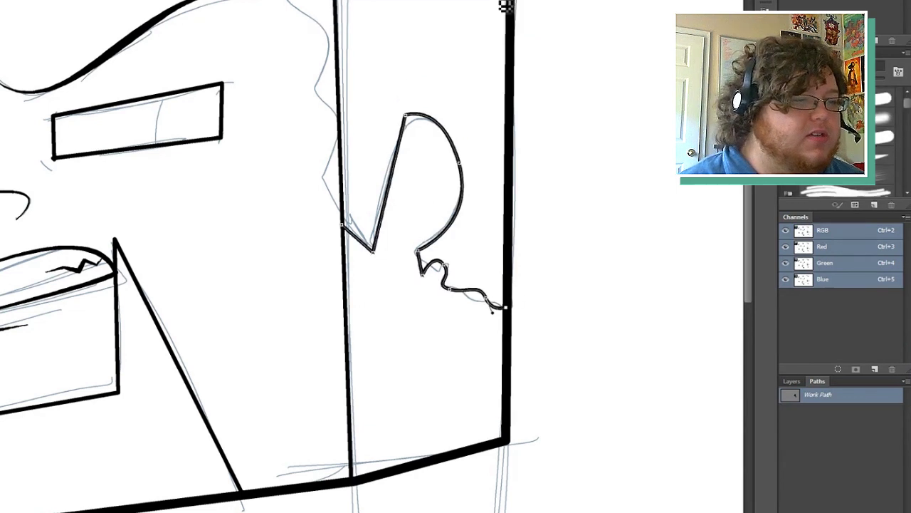
click(803, 470)
scroll(539, 463, up, 3)
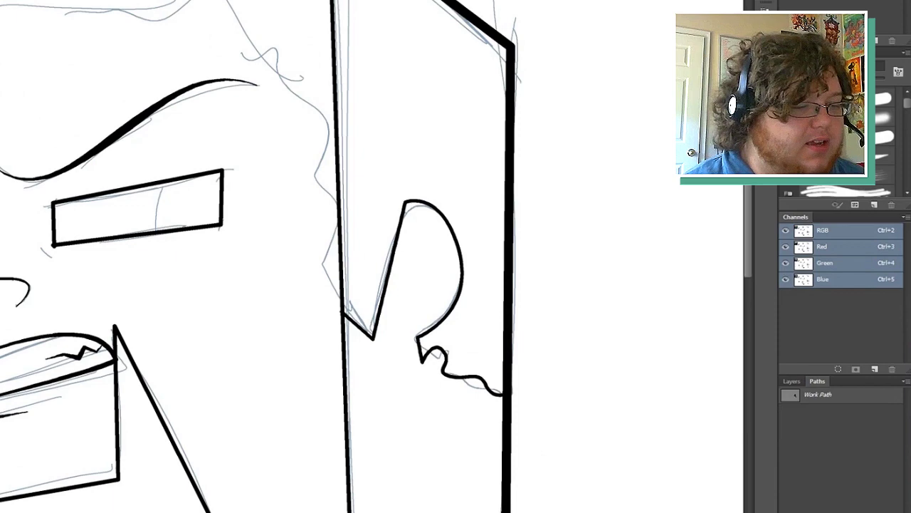
Start a front hairline pen path where the side hair meets the head's vertical edge, waving up past the brow to the forehead's upper corner.
scroll(555, 309, left, 8)
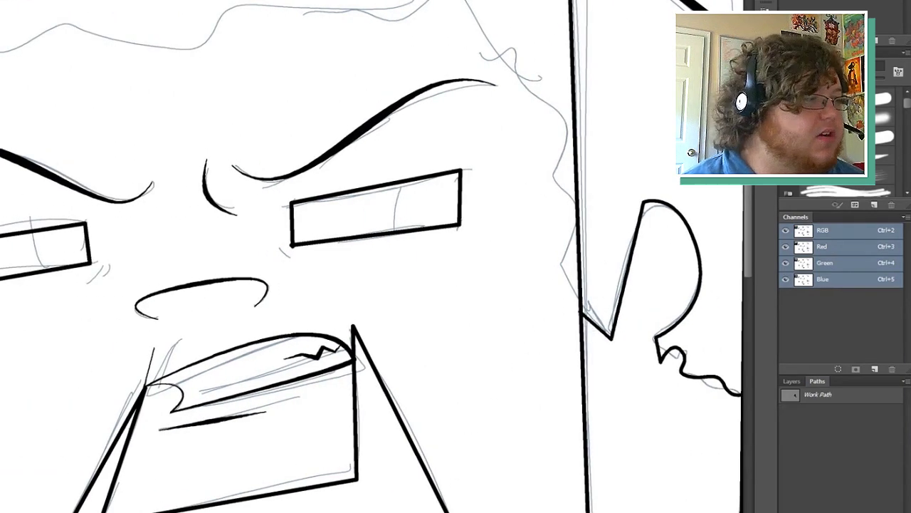
key(p)
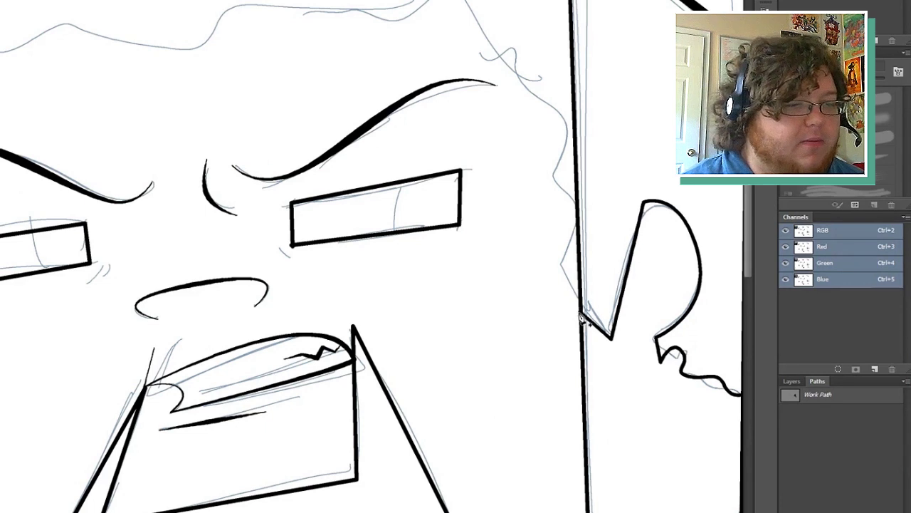
click(580, 313)
click(540, 287)
drag(561, 219, 529, 211)
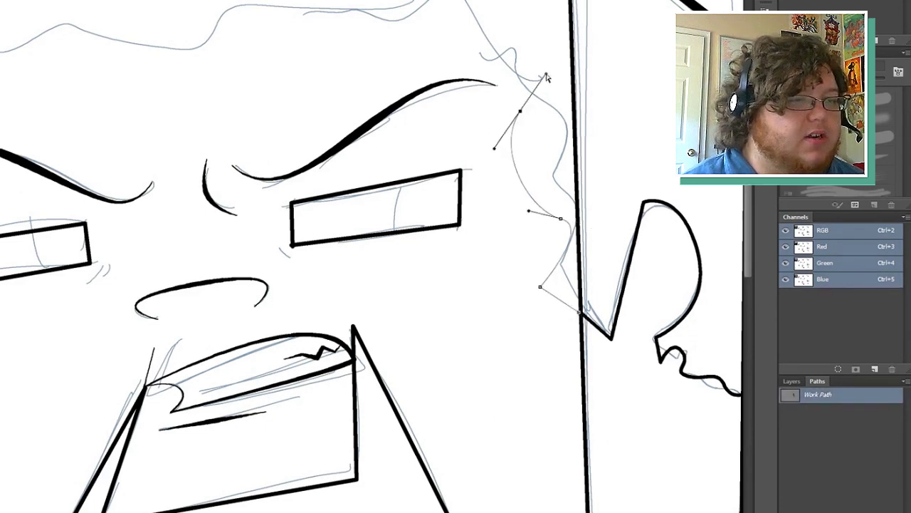
drag(528, 194, 541, 163)
drag(505, 66, 554, 111)
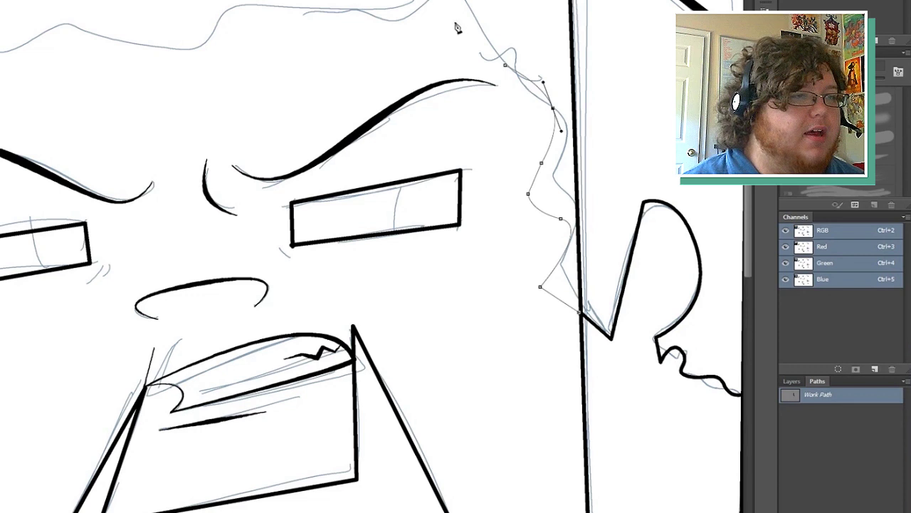
click(459, 1)
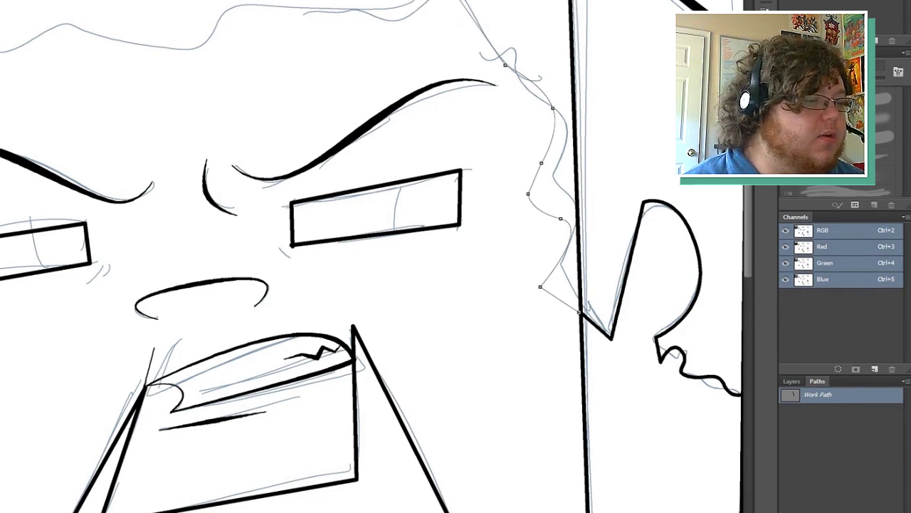
Extend the hairline path across the top of the forehead to its opposite corner and bow the segment slightly upward.
scroll(372, 256, left, 4)
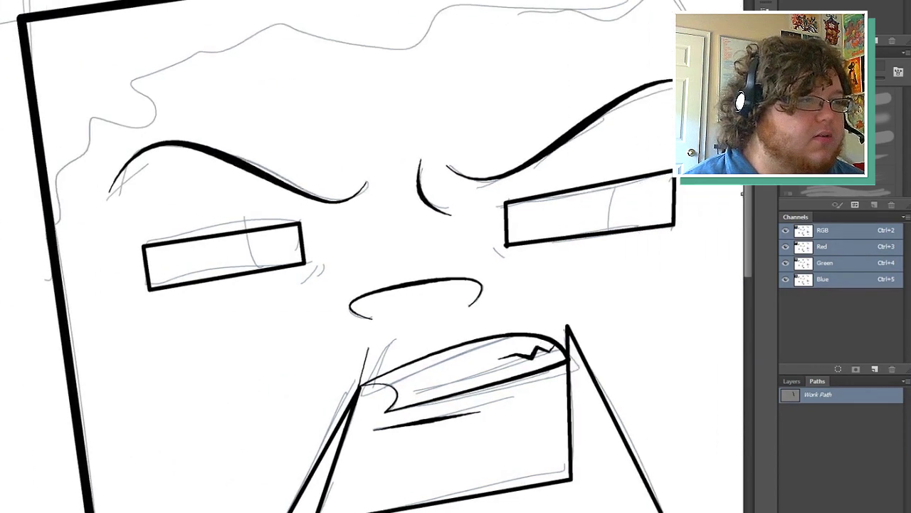
scroll(372, 256, right, 1)
click(60, 55)
click(339, 20)
mouse_move(338, 21)
mouse_down()
mouse_move(338, 1)
mouse_move(338, 12)
mouse_up()
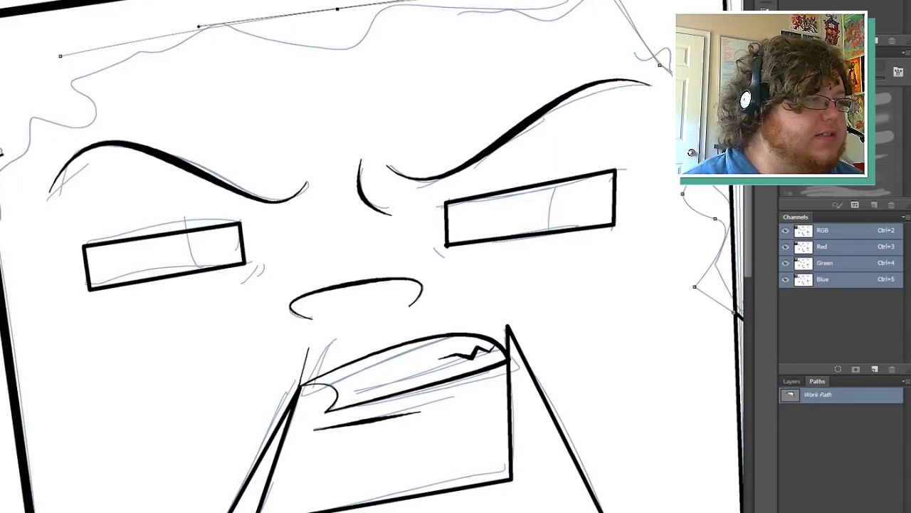
Continue the hairline path down the other side of the forehead in wavy curves, ending on the head's outer edge beside the eye.
click(89, 118)
drag(49, 132, 16, 122)
drag(6, 168, 10, 174)
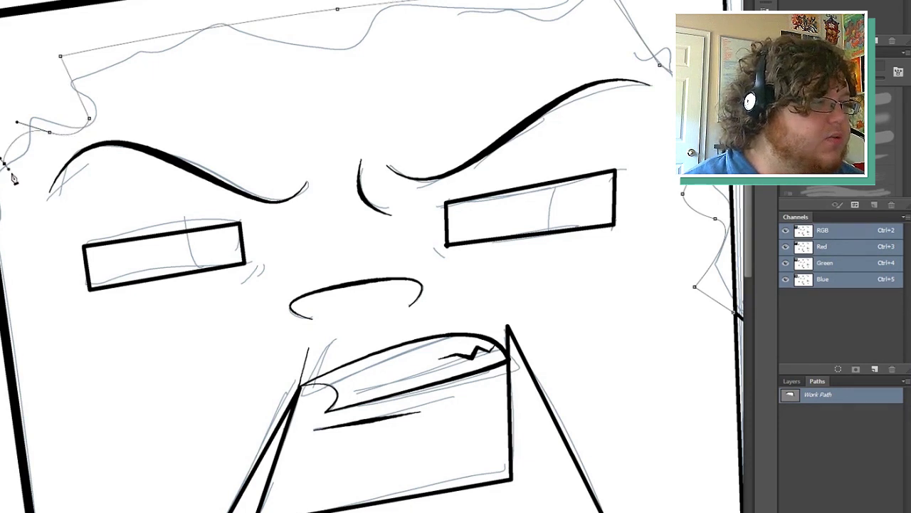
scroll(372, 257, left, 4)
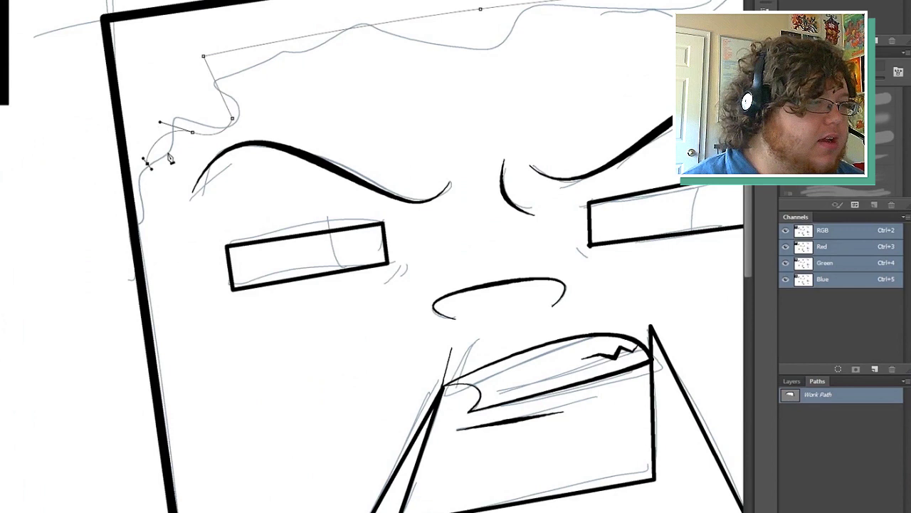
drag(160, 181, 162, 259)
key(ctrl+z)
click(136, 260)
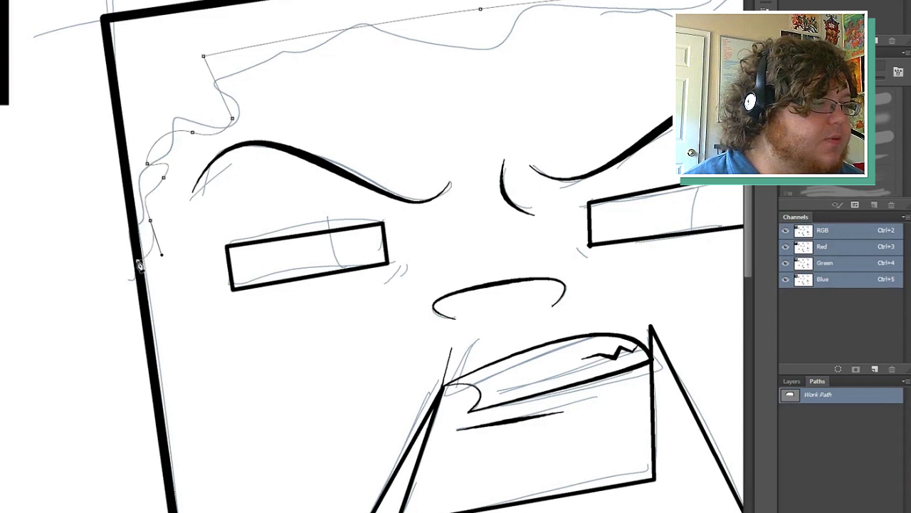
mouse_move(162, 257)
mouse_down()
mouse_move(154, 236)
mouse_move(163, 249)
mouse_up()
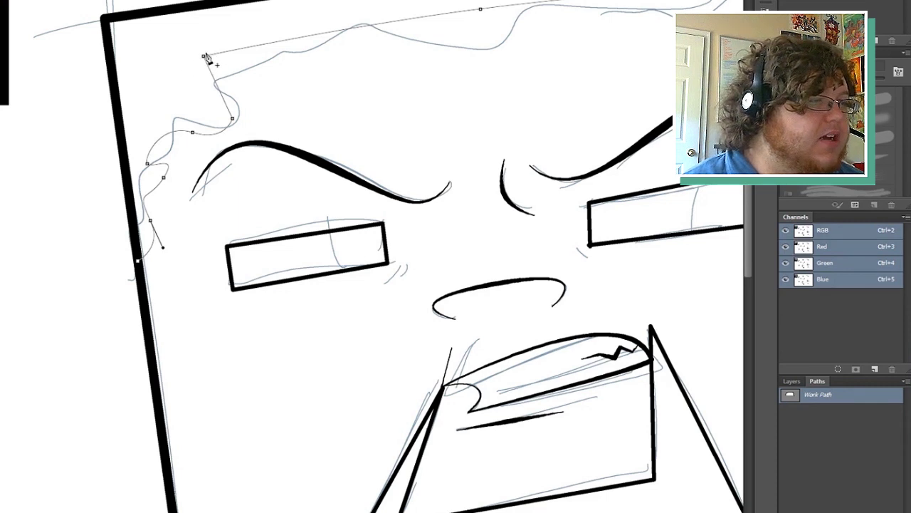
Try bending the forehead hairline near its corner by adding an anchor point and moving it, and undo the move.
click(244, 49)
drag(244, 49, 243, 32)
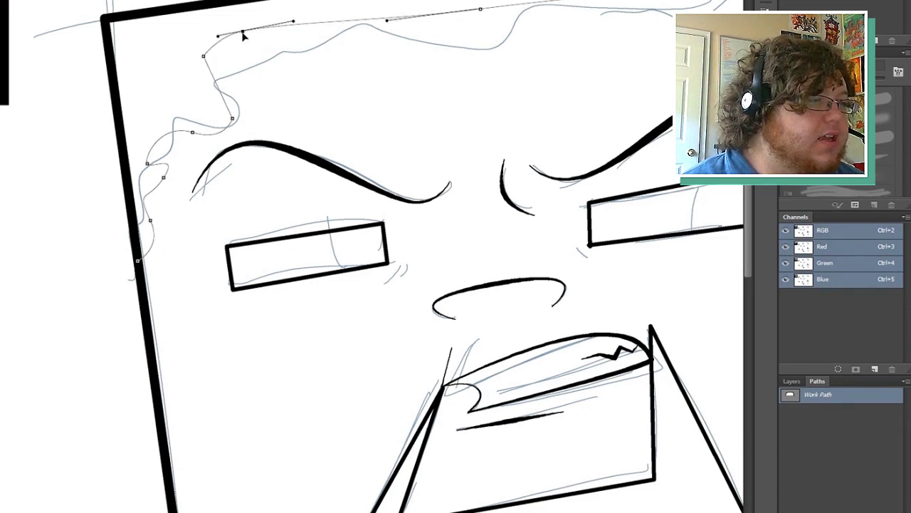
key(ctrl+z)
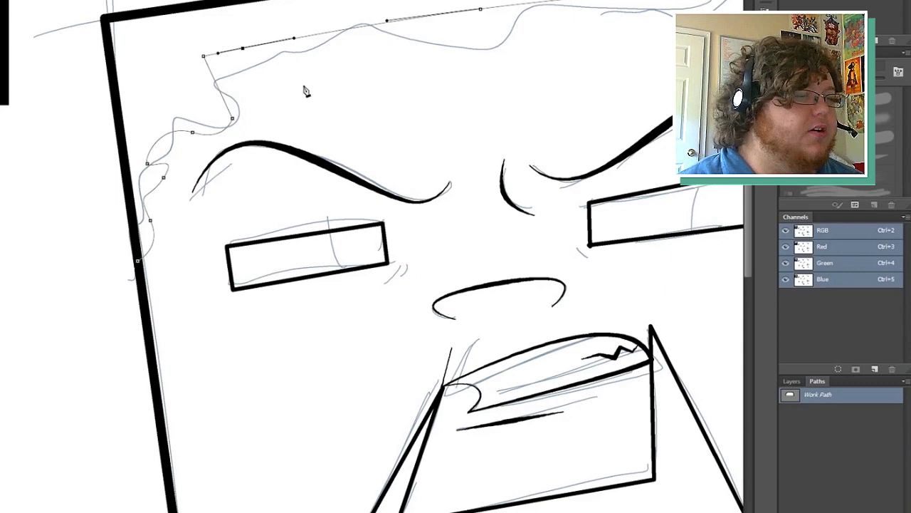
Stroke the front hairline path with the Pencil and Simulate Pressure turned off, and deselect the path.
right_click(803, 413)
click(808, 471)
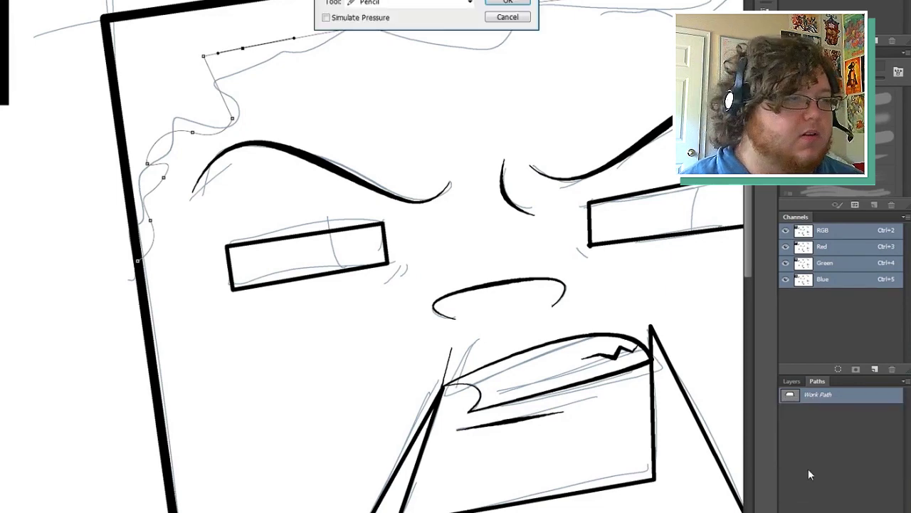
key(Return)
scroll(372, 257, right, 6)
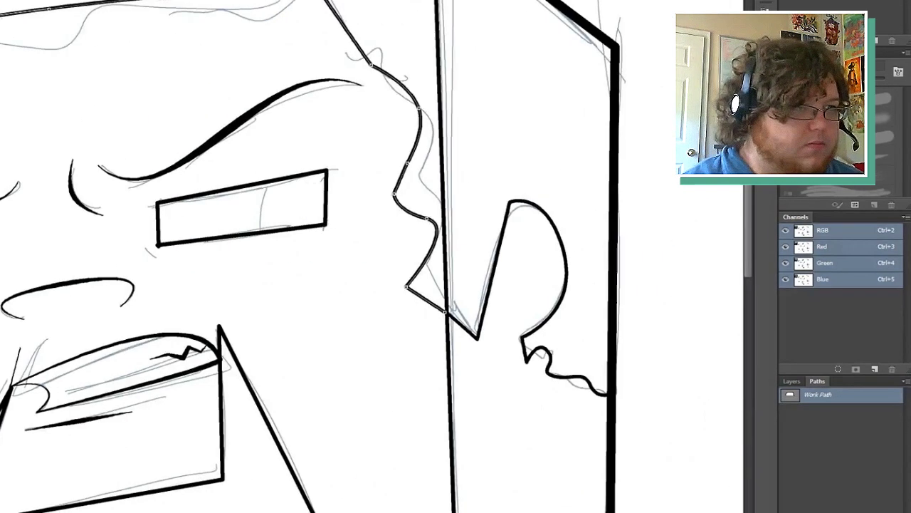
scroll(371, 256, left, 2)
click(860, 451)
click(860, 450)
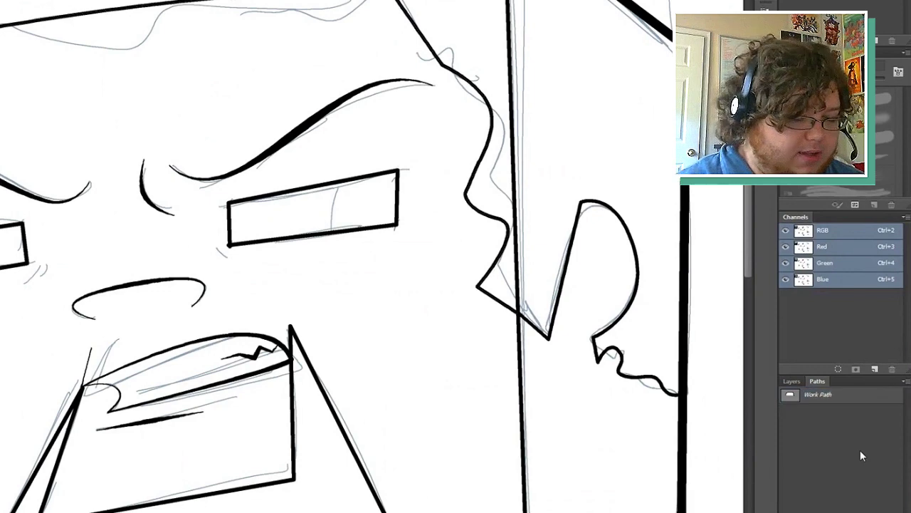
Hide the rough sketch on Layer 4 so that only the inked lines show.
key(ctrl+minus)
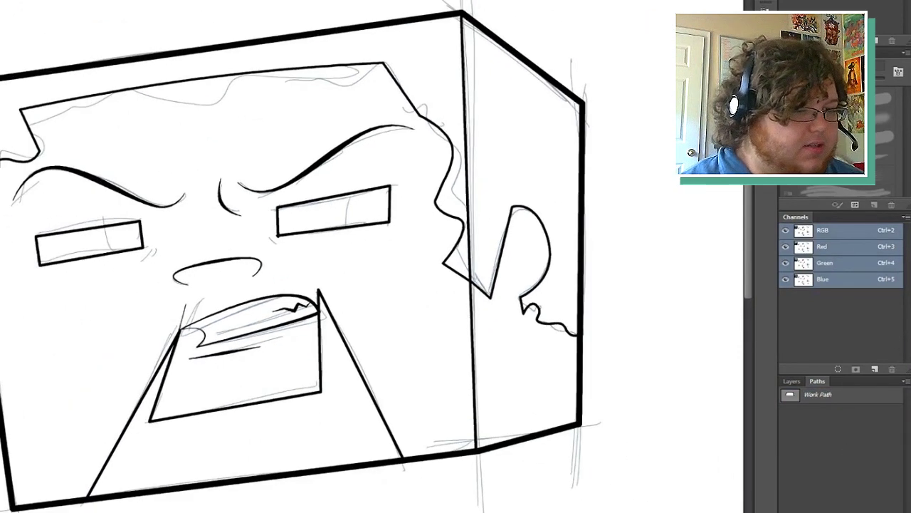
scroll(539, 463, left, 4)
scroll(577, 430, down, 1)
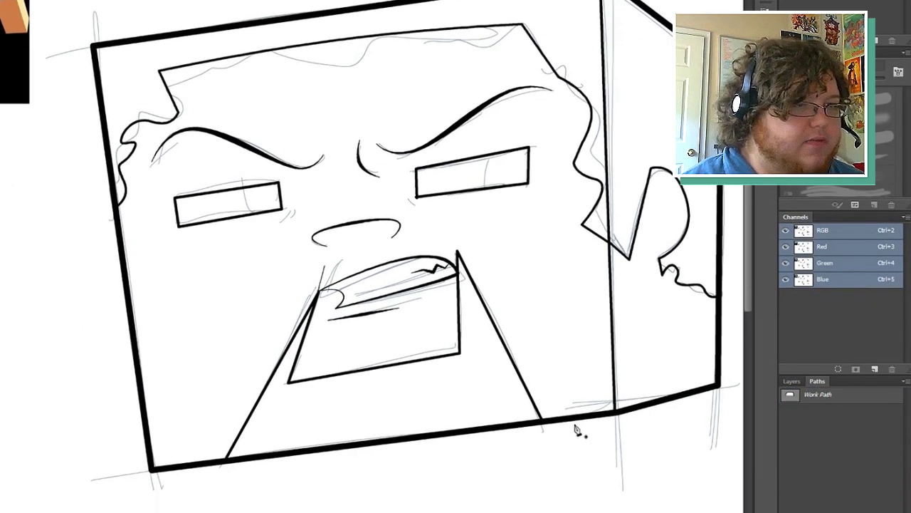
click(792, 381)
click(787, 466)
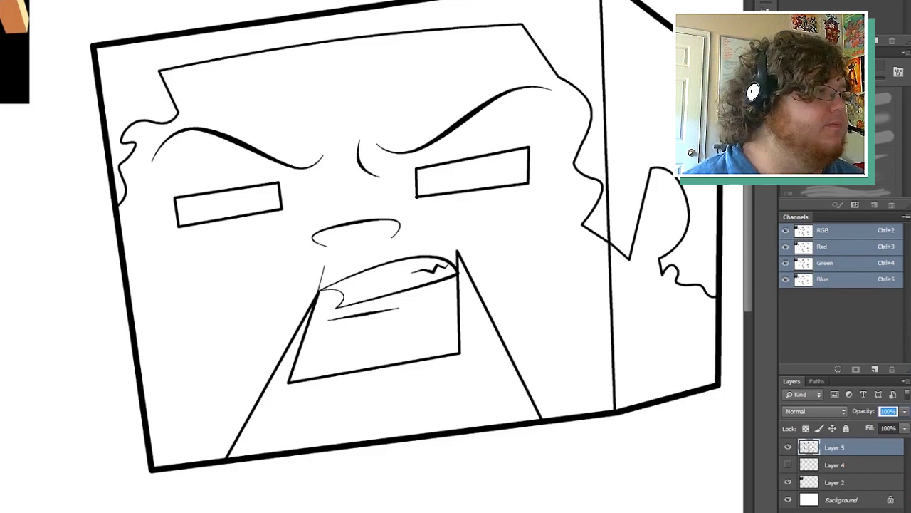
Draw a straight pen path across the left eye as the iris divider, stroke it with the Pencil, and deselect the path.
click(248, 214)
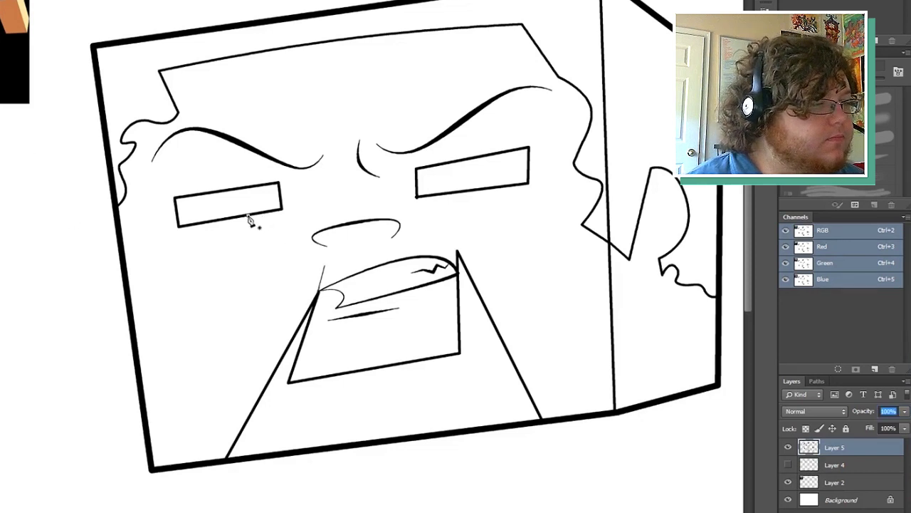
drag(242, 190, 247, 215)
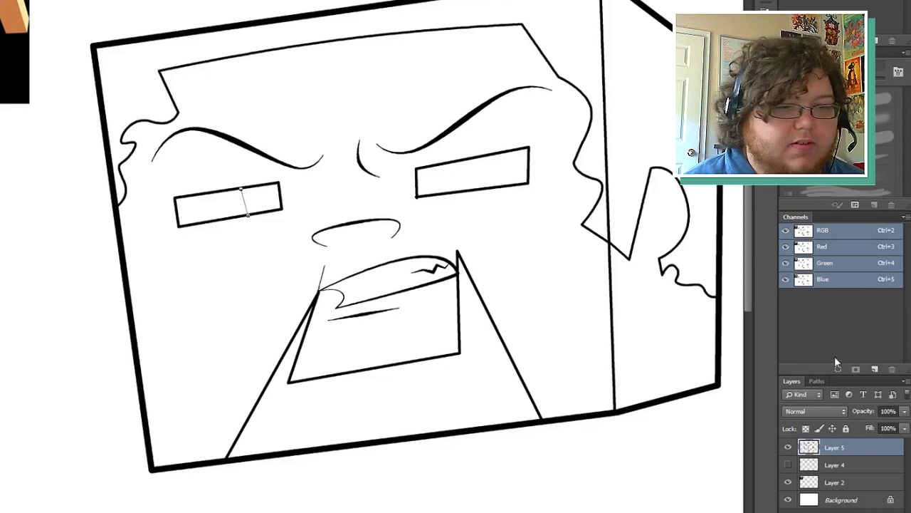
click(812, 383)
right_click(812, 394)
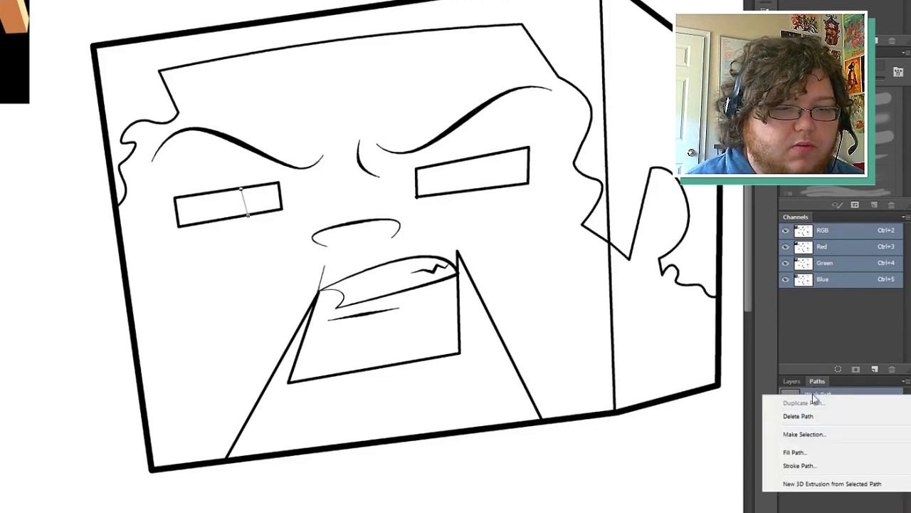
click(803, 460)
key(Return)
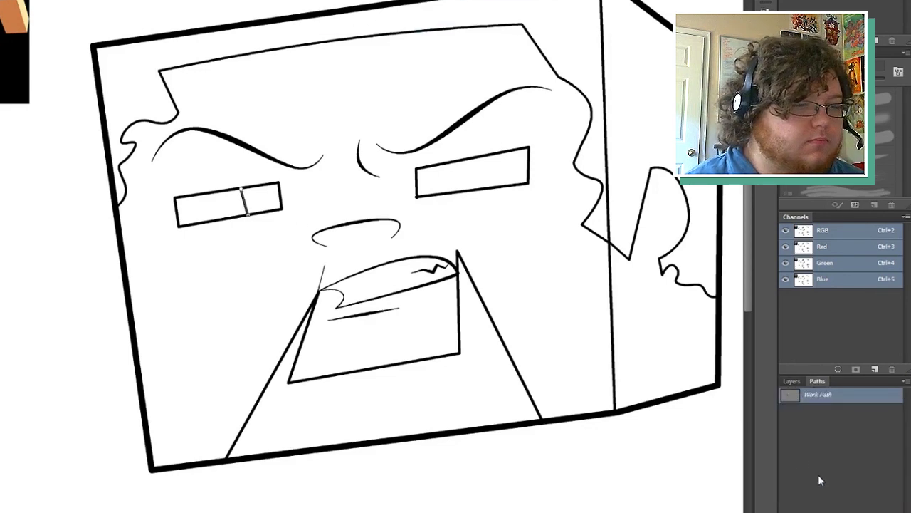
click(818, 475)
Draw a matching straight divider path across the right eye, stroke it with the Pencil, and deselect the path.
click(496, 187)
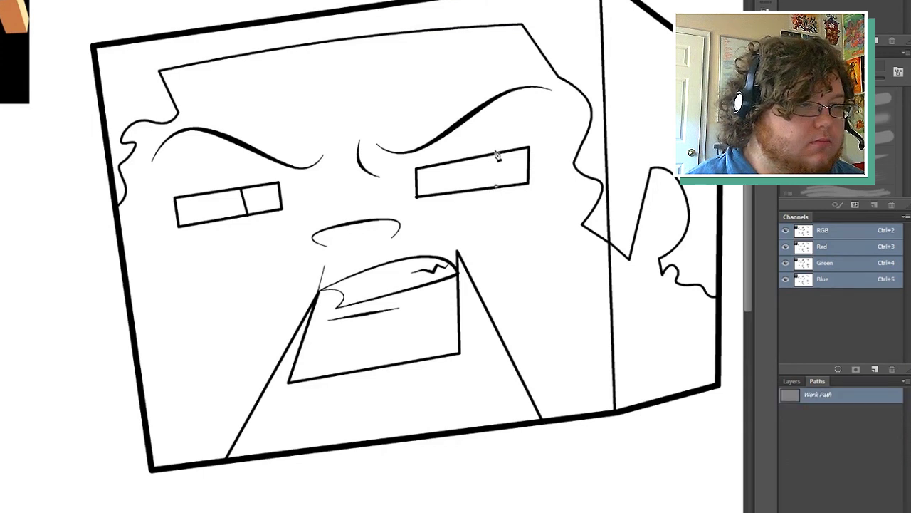
click(494, 154)
right_click(845, 401)
click(814, 465)
key(Return)
click(817, 456)
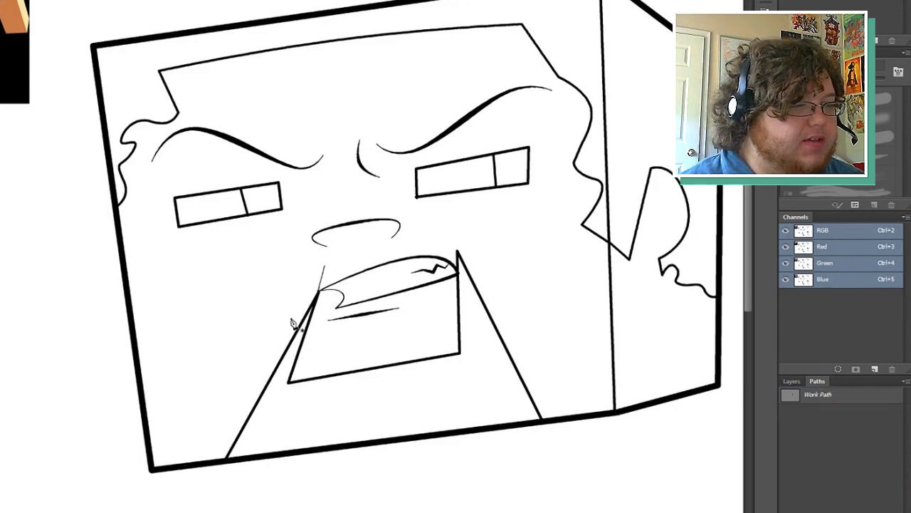
Fill the side of the head with colors sampled from the Steve reference image: medium brown for the hair, pale cream for the skin and ear.
scroll(395, 510, left, 2)
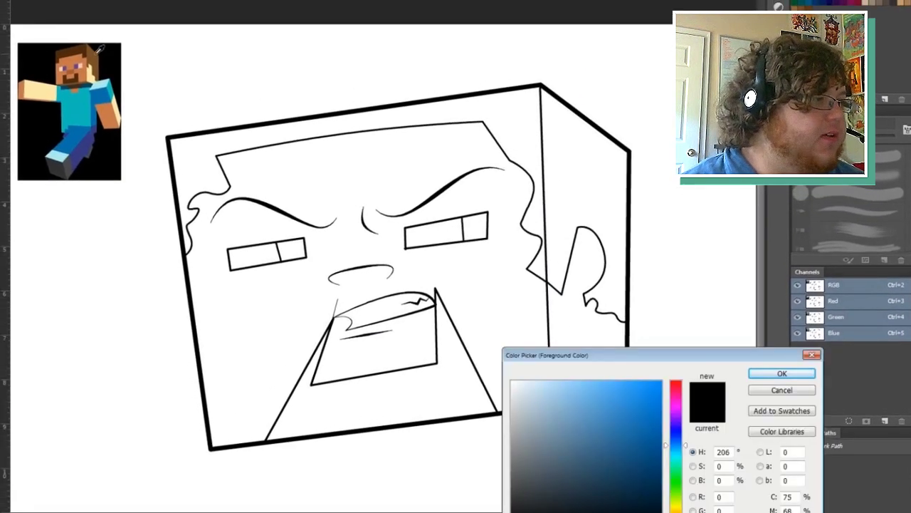
click(96, 55)
click(759, 373)
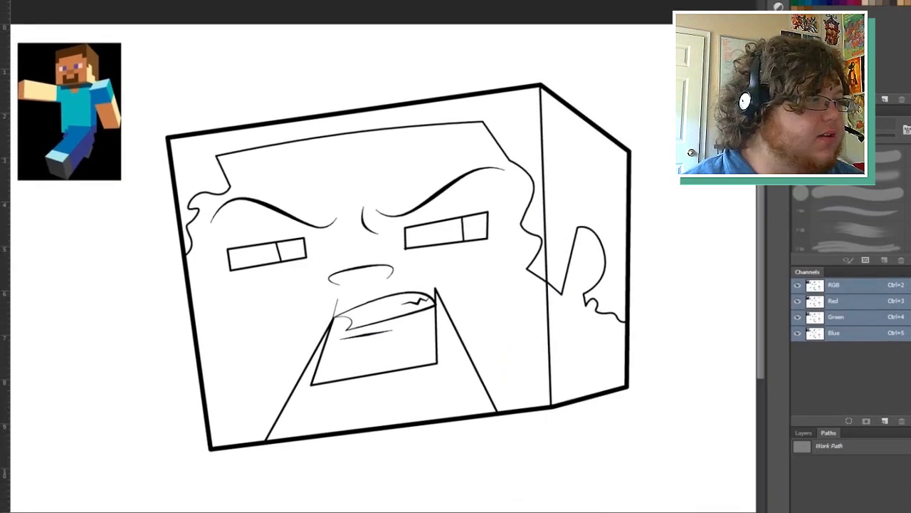
click(584, 179)
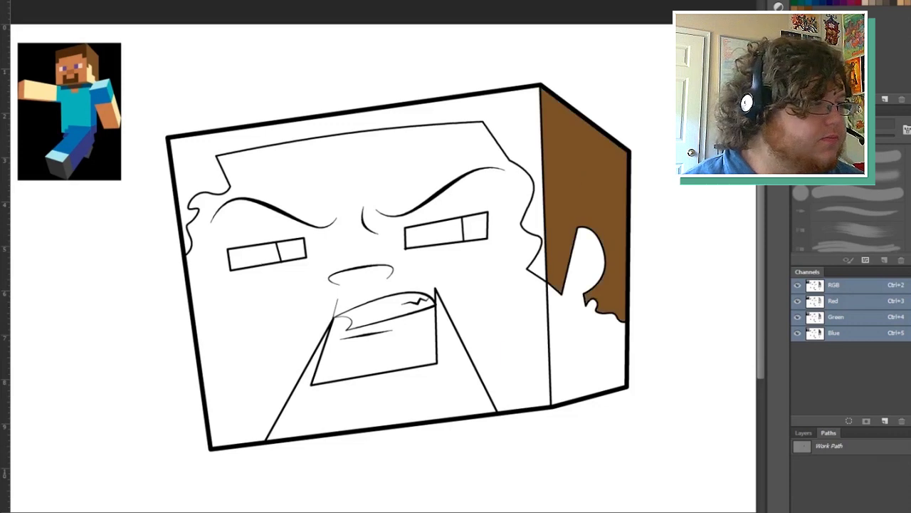
click(94, 74)
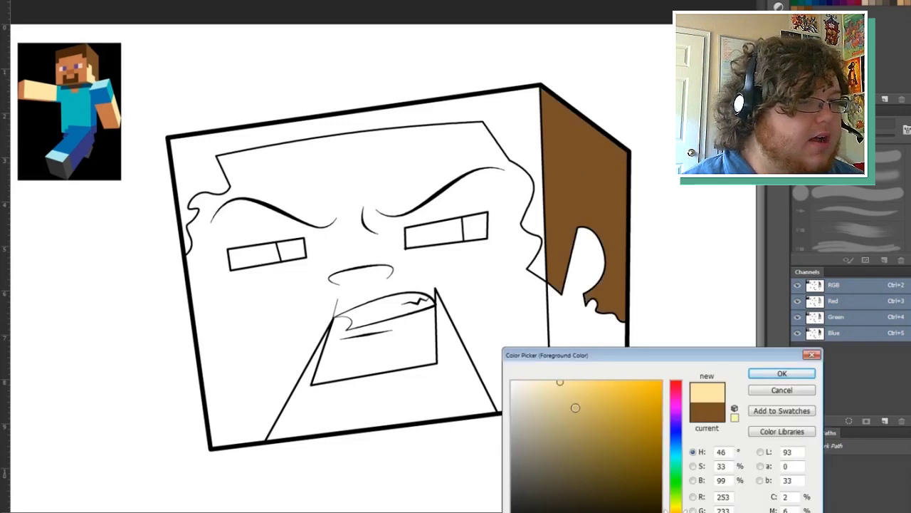
click(759, 375)
click(591, 342)
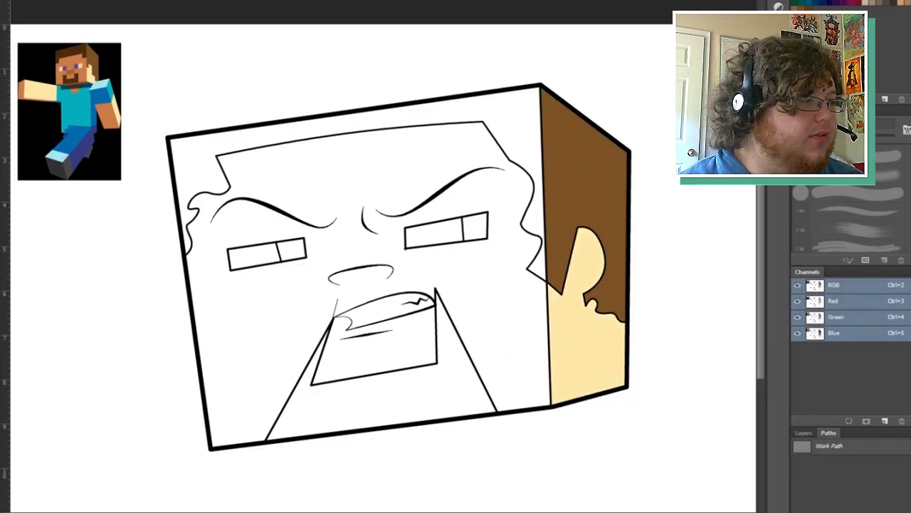
Sample the orange-brown face color from the Steve reference and fill the front face and the chin area below the mouth.
click(68, 51)
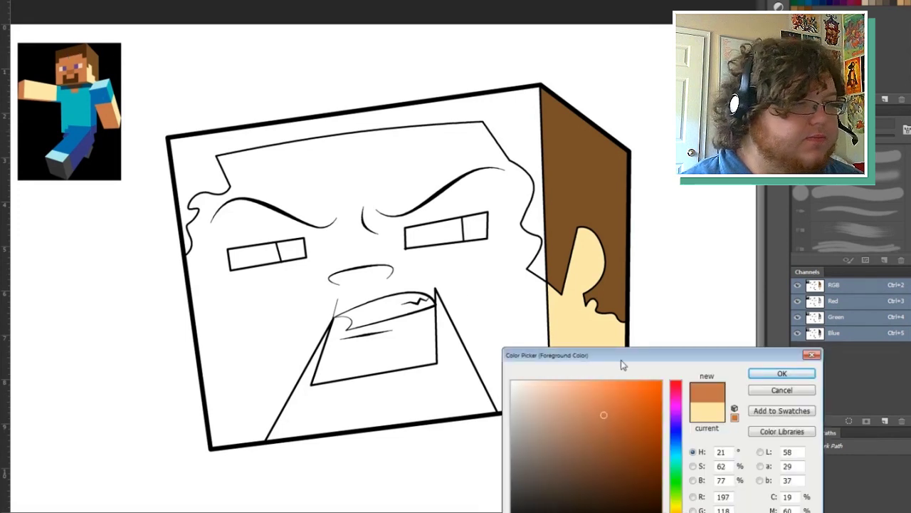
click(769, 376)
click(485, 322)
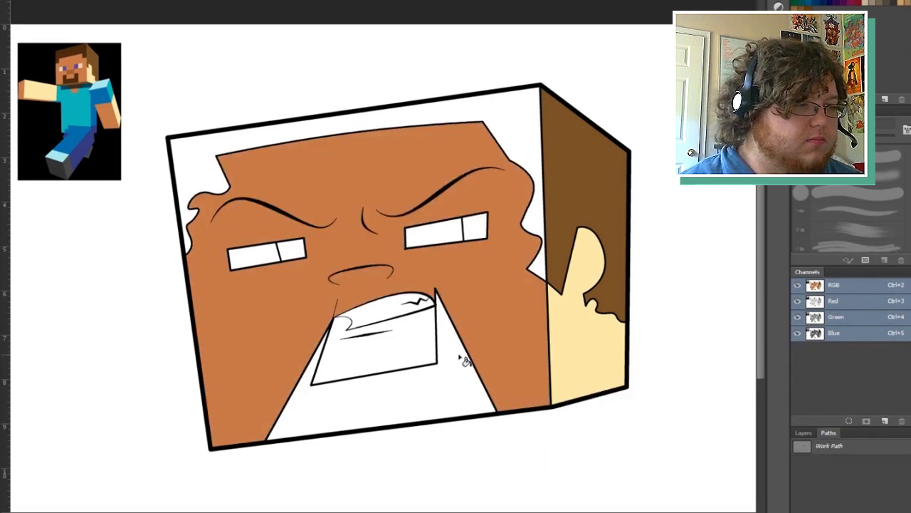
click(393, 344)
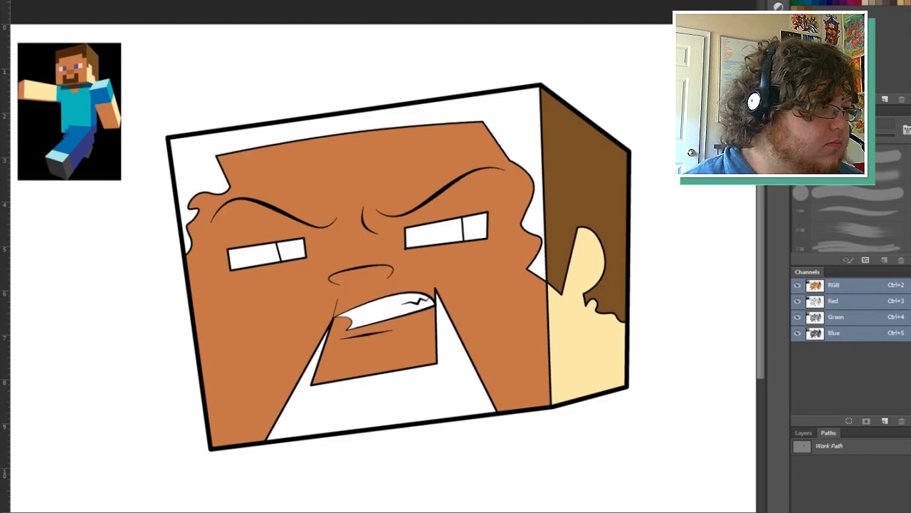
Sample the dark brown front hair color from the Steve reference and fill the hair area around the forehead.
click(4, 136)
click(74, 47)
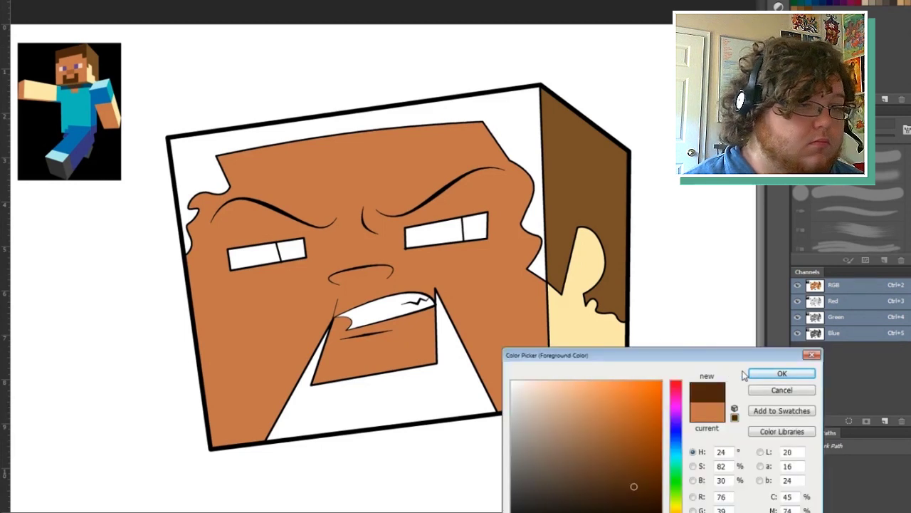
click(780, 373)
click(490, 115)
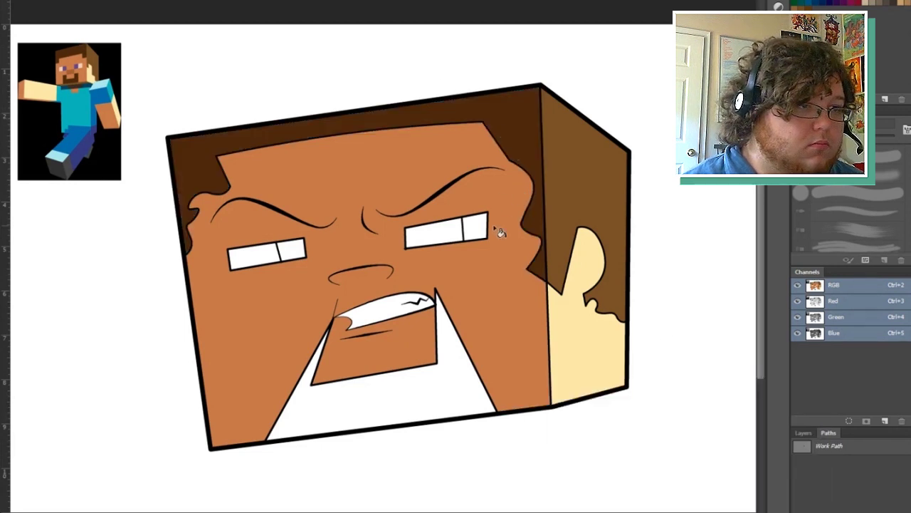
Fill the beard with the dark brown hair color, and fill both irises with purple sampled from the reference image's eye.
click(403, 398)
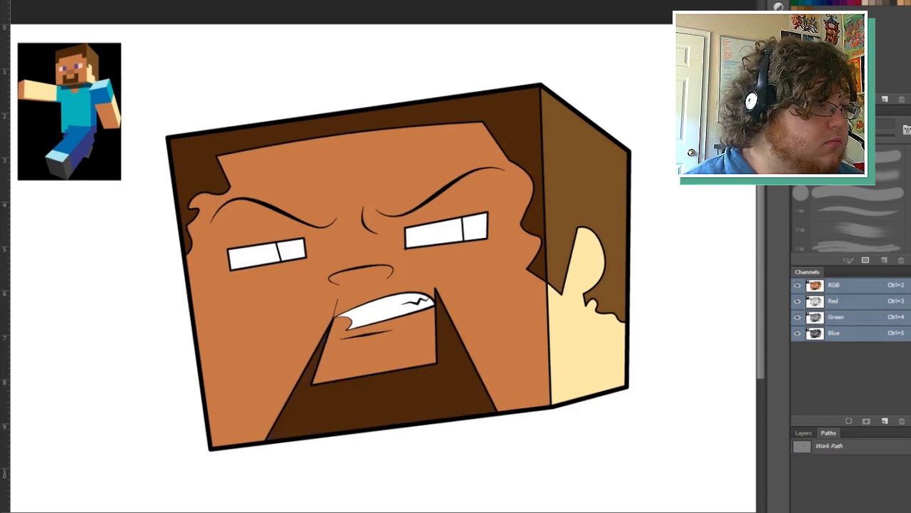
click(4, 136)
click(75, 69)
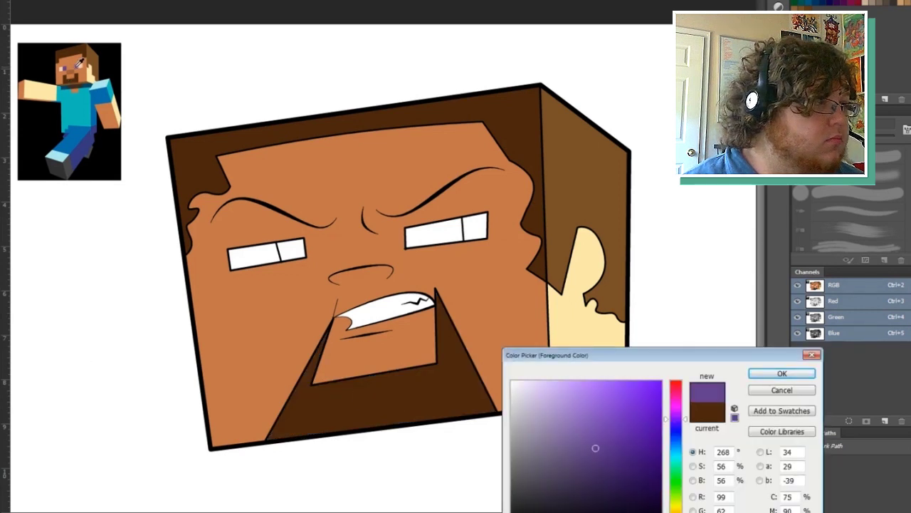
click(772, 373)
click(476, 229)
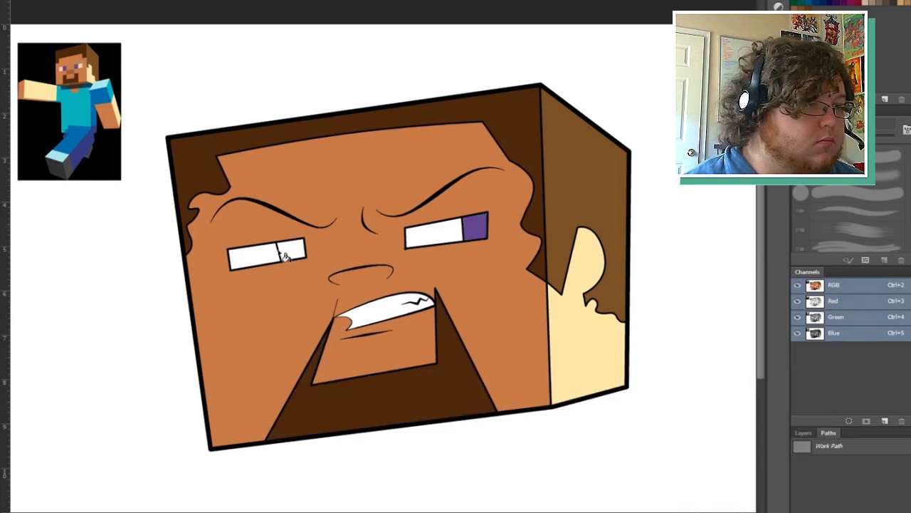
click(292, 252)
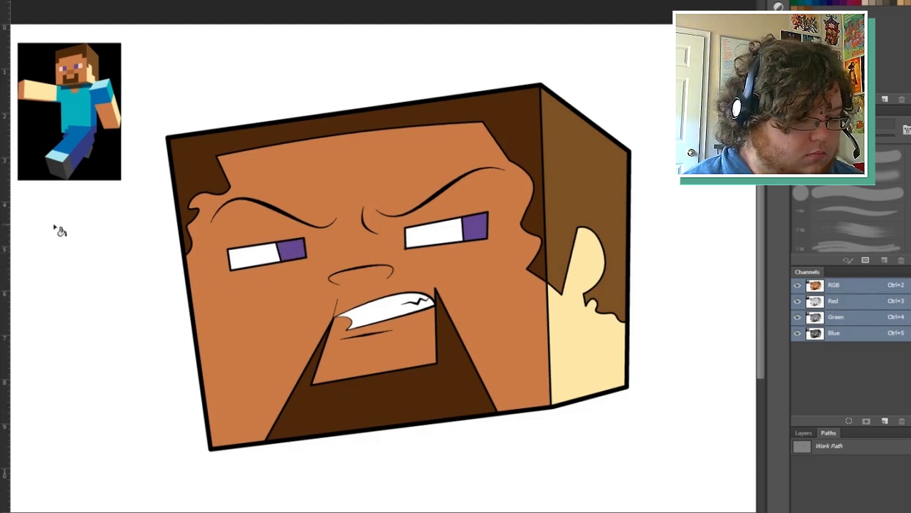
Fill the whites of both eyes and the teeth with a pale pinkish off-white.
click(427, 233)
click(237, 261)
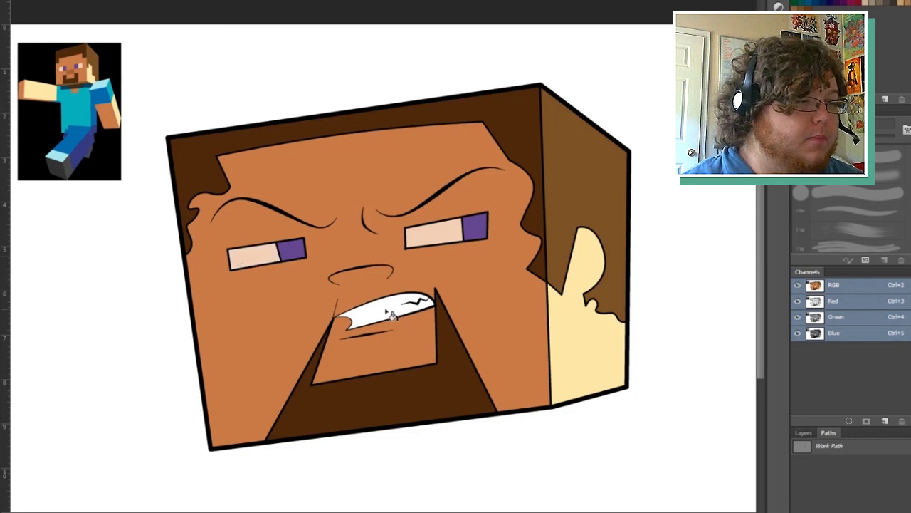
click(390, 313)
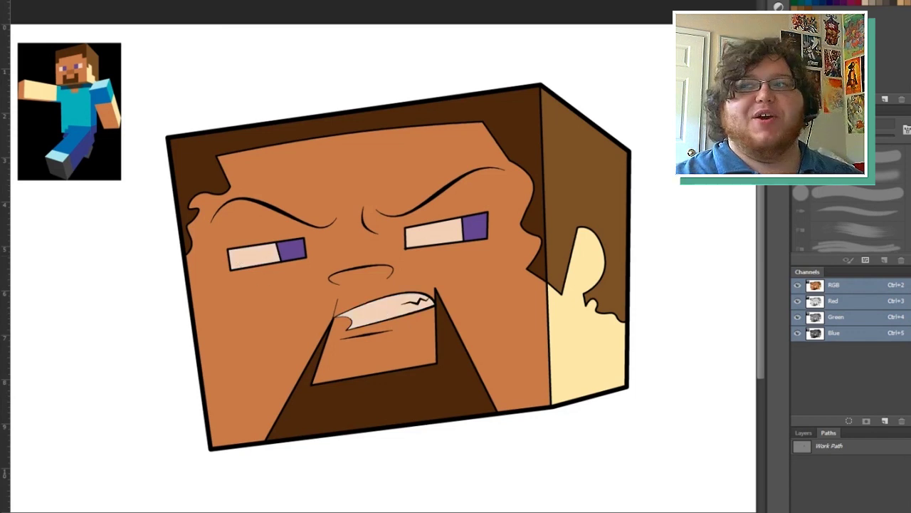